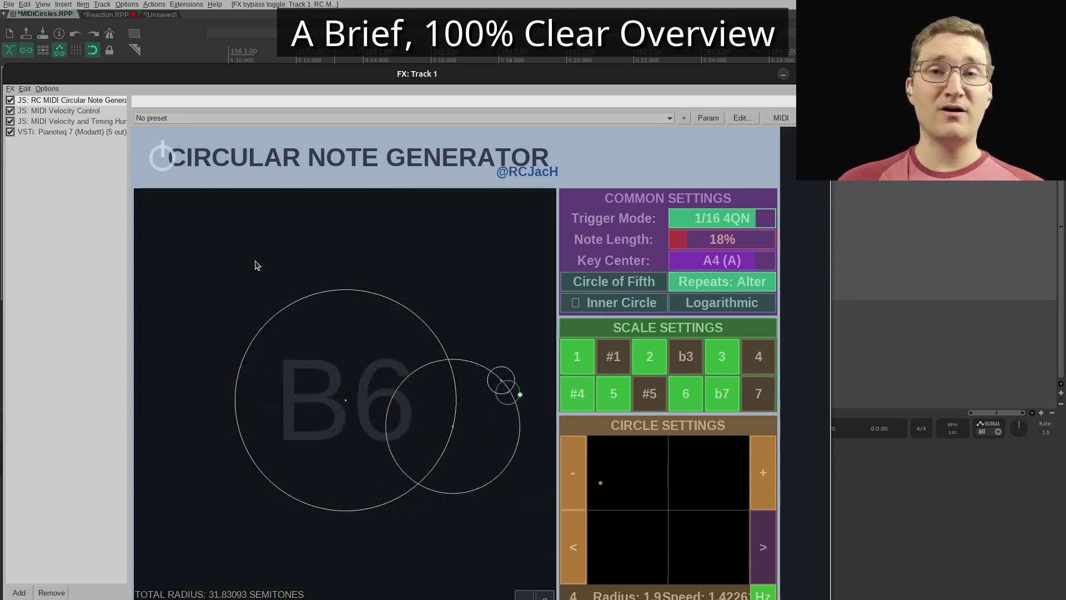
Step: Raise circle 4's radius in the Circle Settings pad and set Repeats to Omit
drag(582, 549, 623, 484)
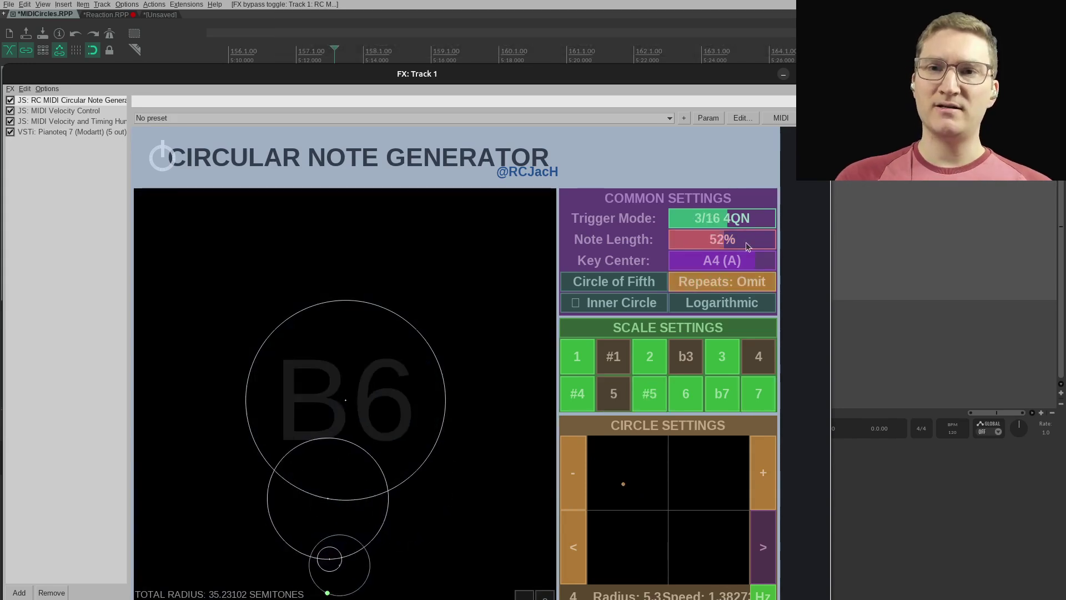
drag(725, 245, 754, 245)
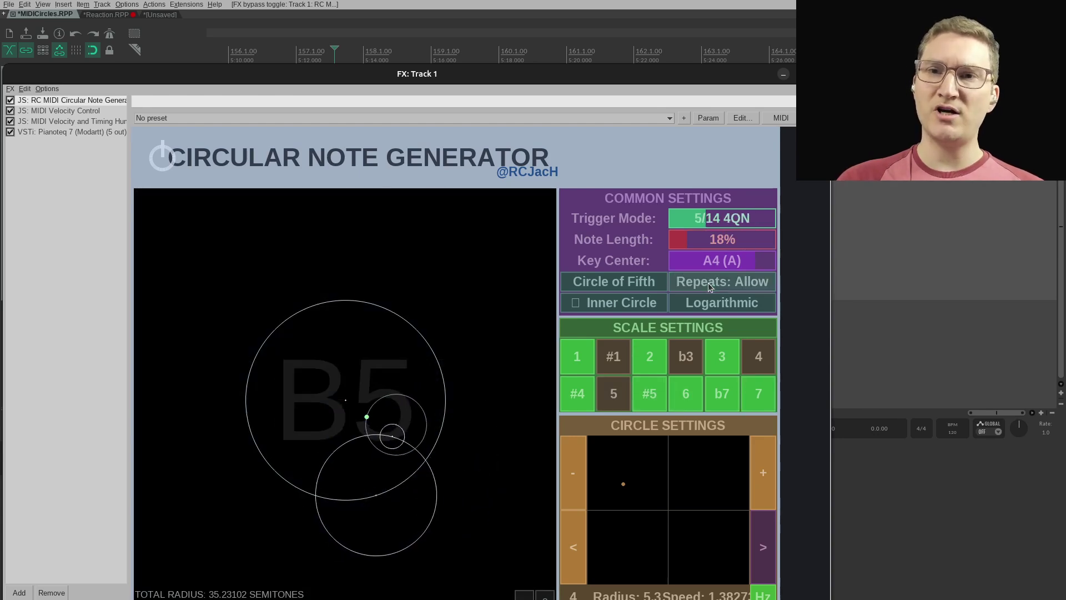
click(708, 282)
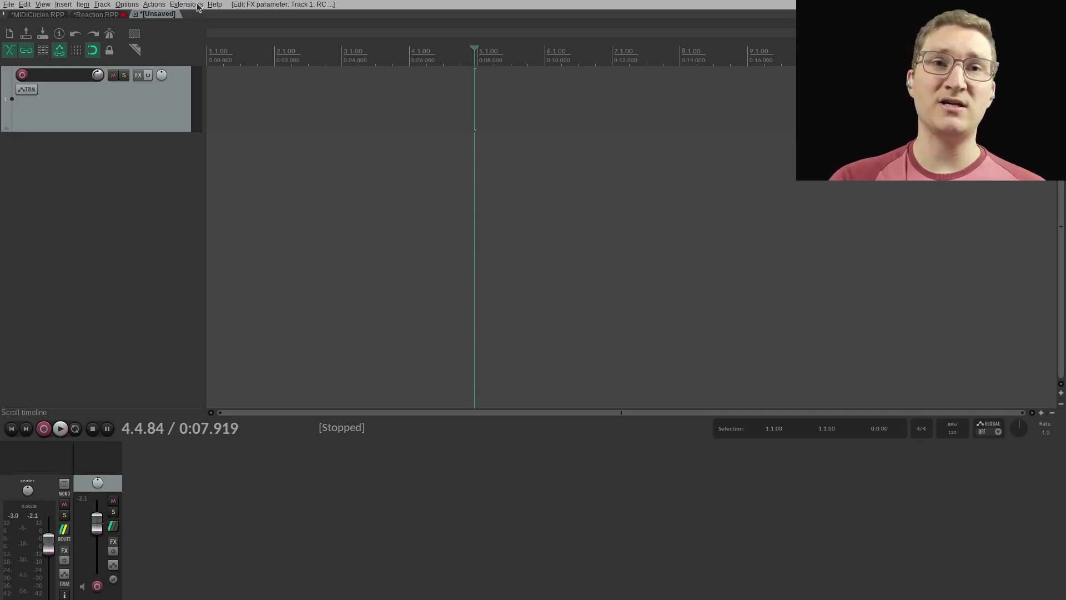
Step: Confirm RCJacH Scripts is in ReaPack's repositories, then filter Add FX for 'circ'
click(198, 7)
mouse_move(202, 25)
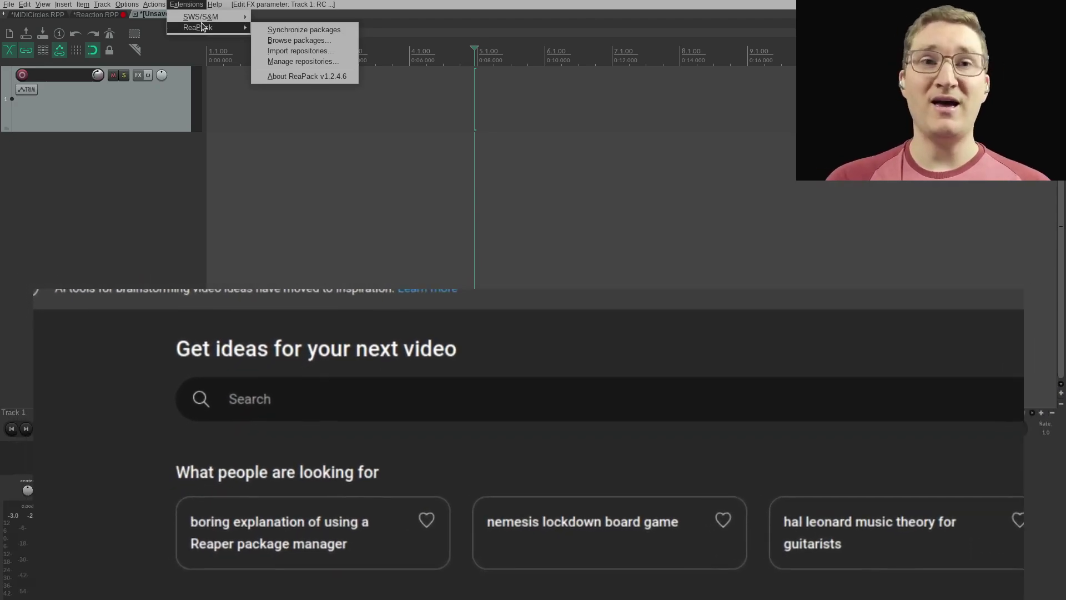
click(325, 61)
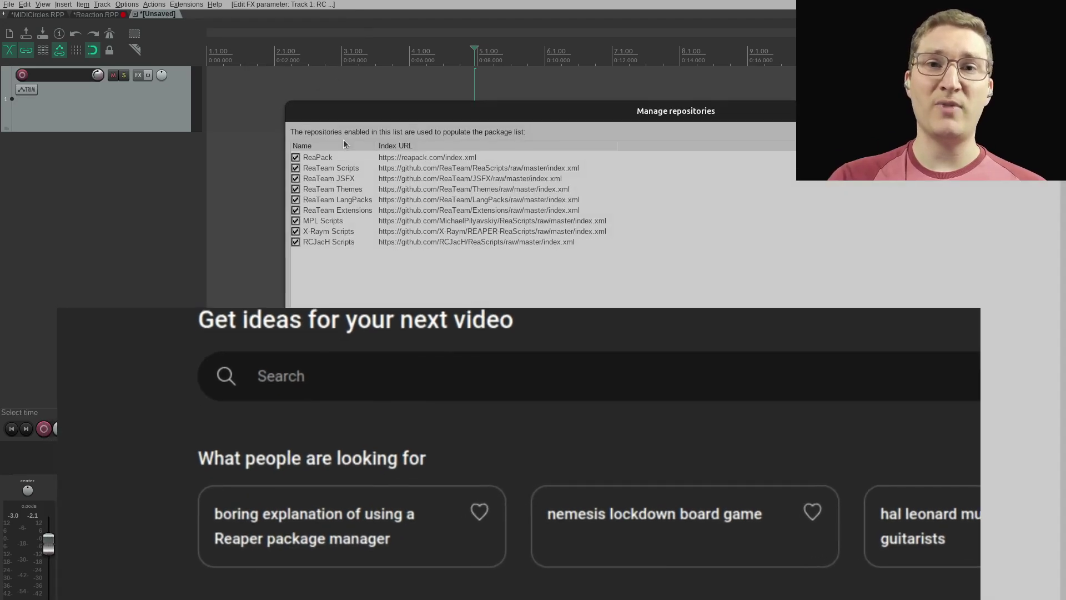
click(402, 242)
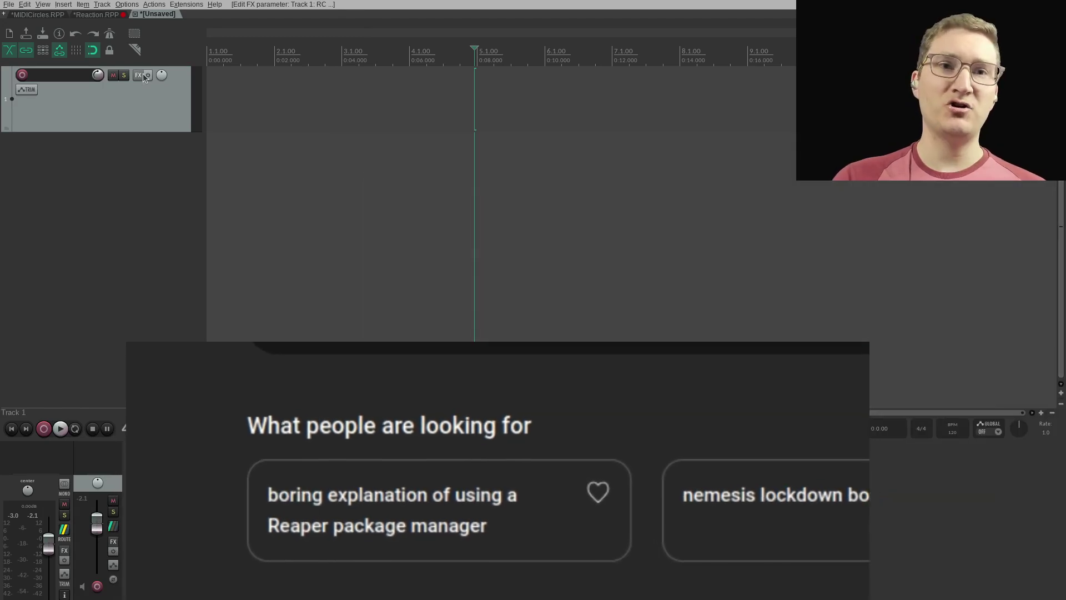
click(139, 75)
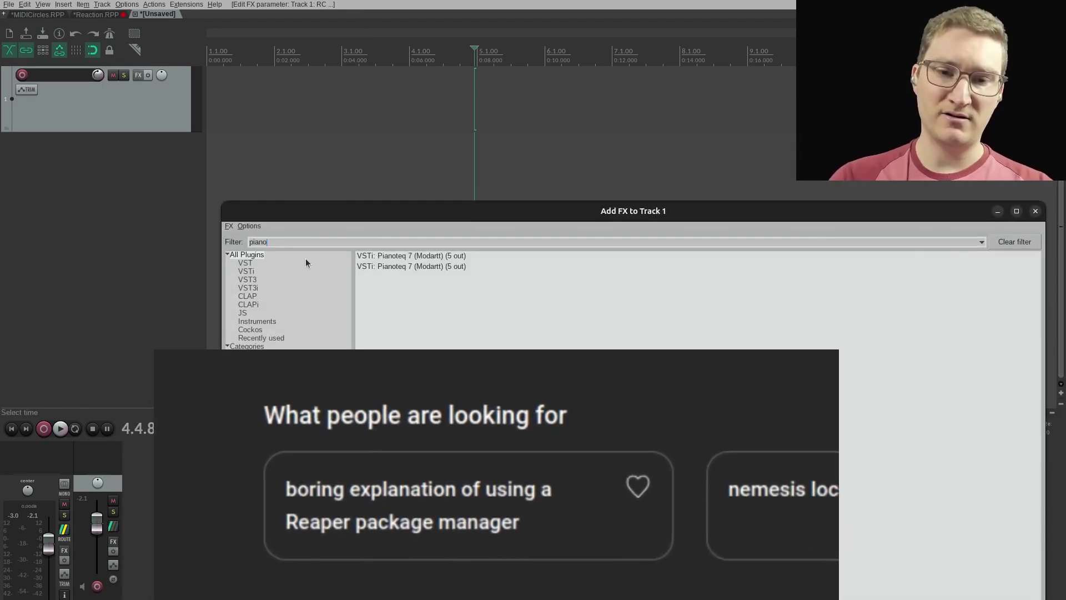
key(ctrl+a)
text(ci)
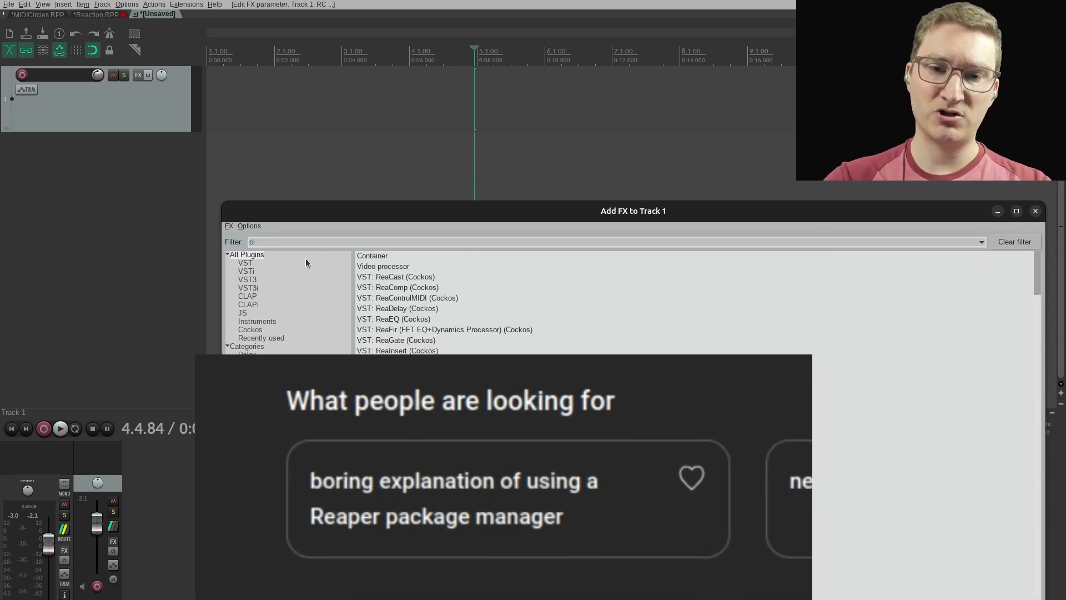
text(rc)
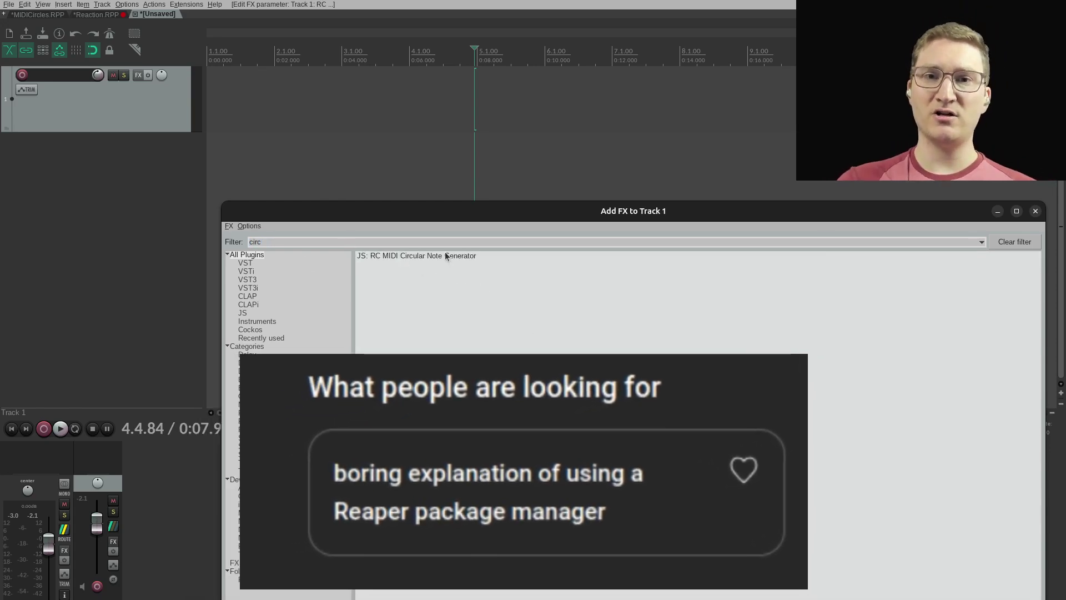
Step: Add and enable JS: RC MIDI Circular Note Generator, then add Pianoteq 7 after it
double_click(446, 255)
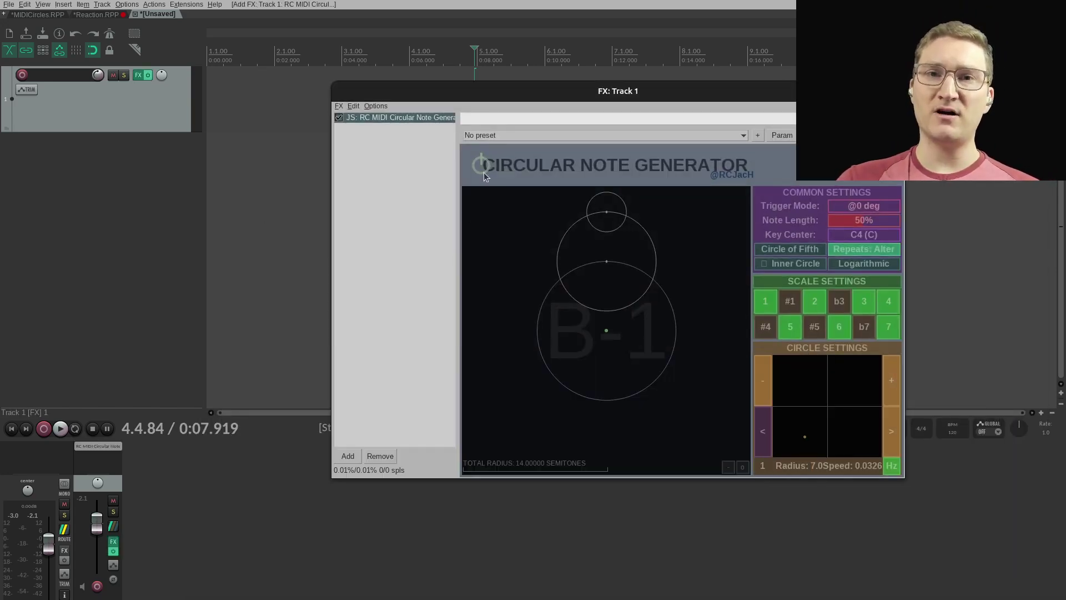
click(483, 172)
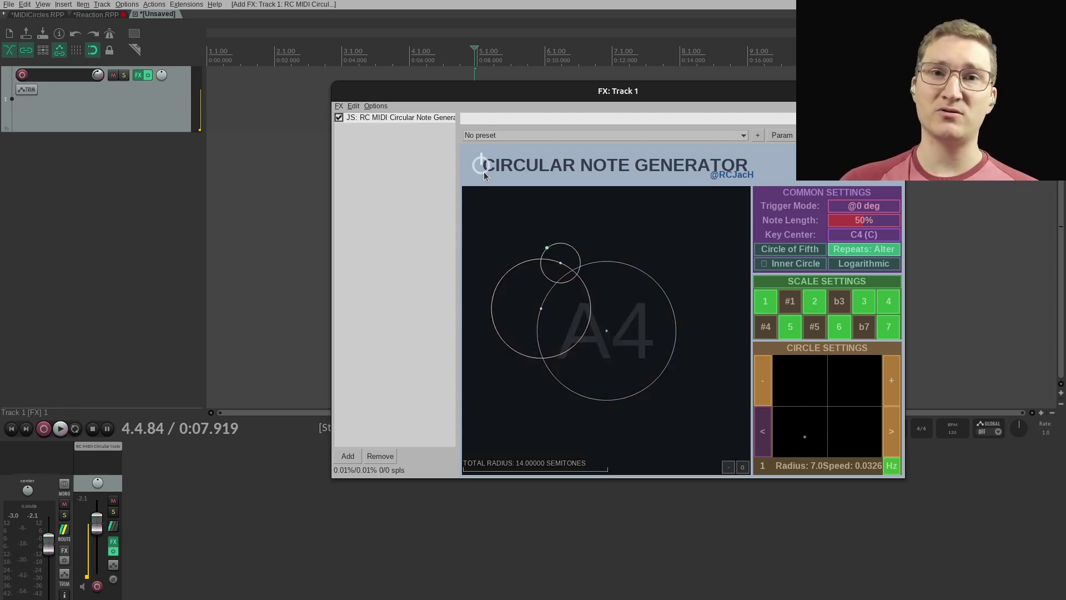
click(345, 458)
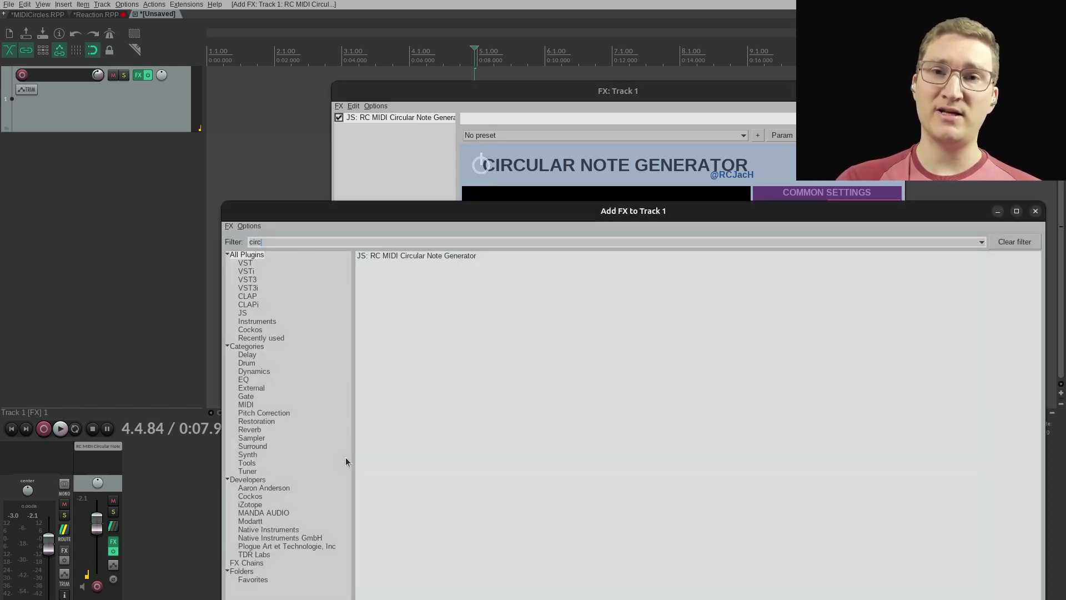
text(pia)
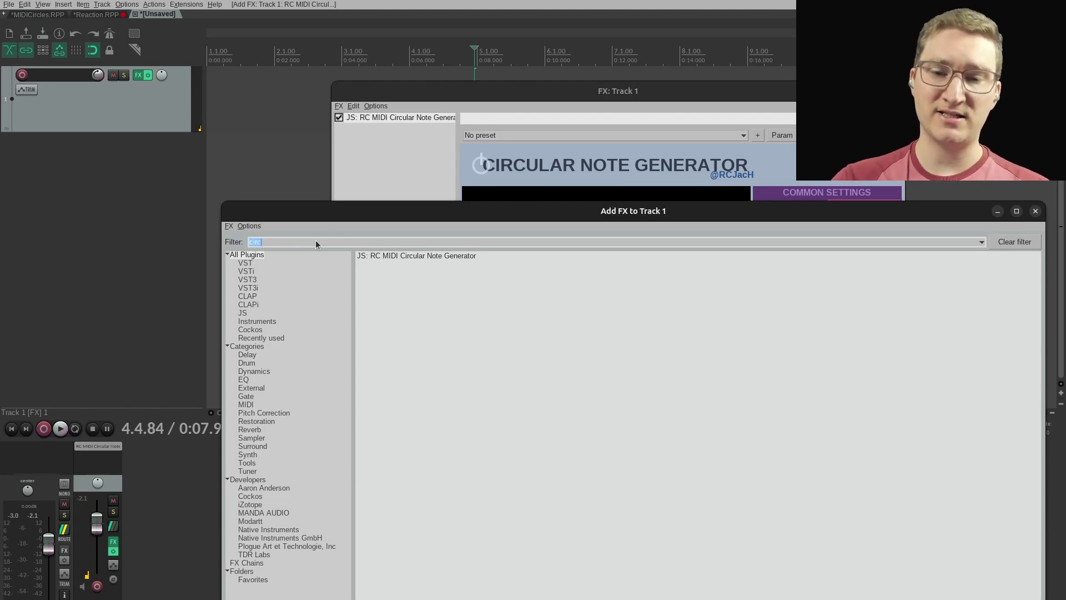
text(no)
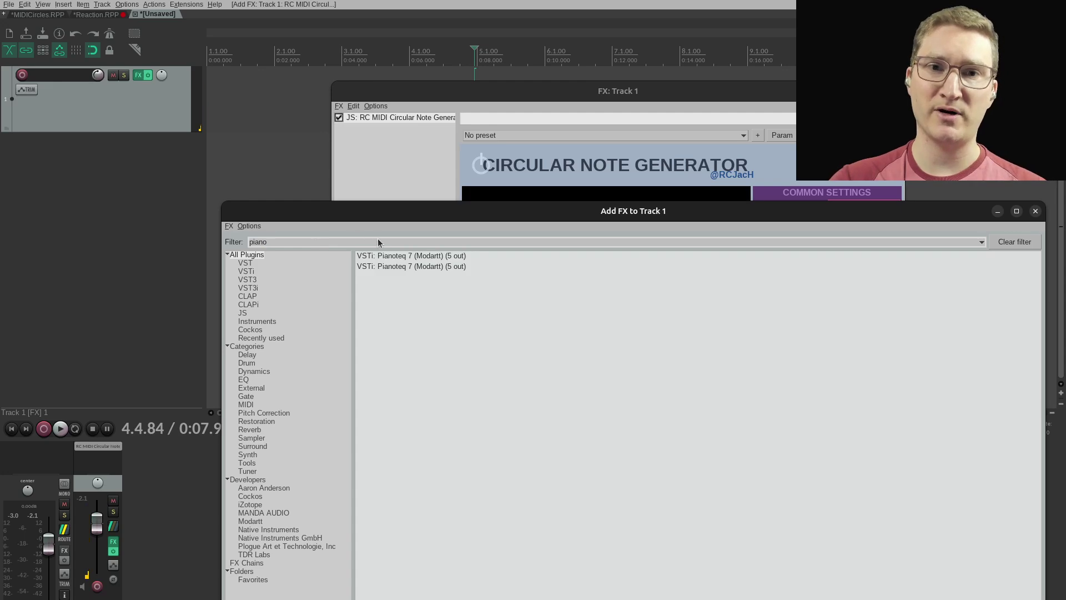
double_click(381, 257)
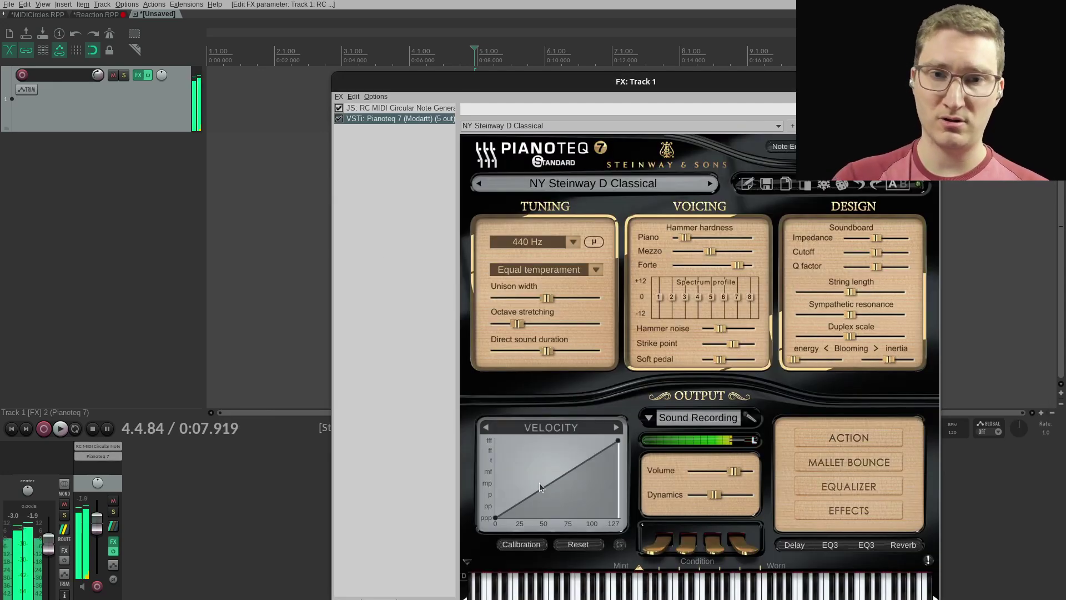
click(385, 108)
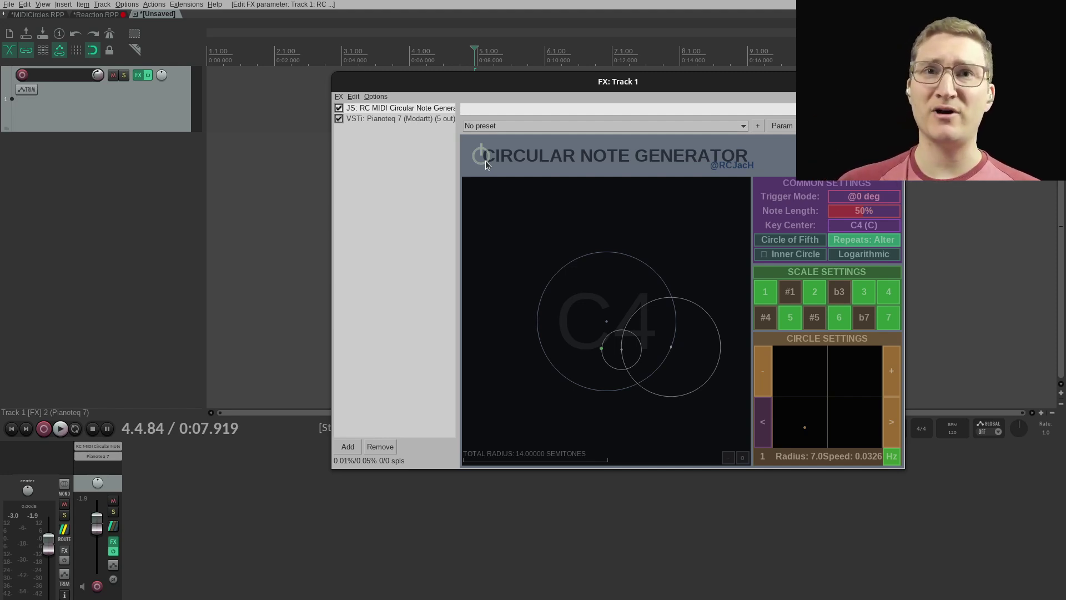
Step: Add JS: MIDI Velocity Control and move it ahead of Pianoteq 7 in the chain
click(348, 446)
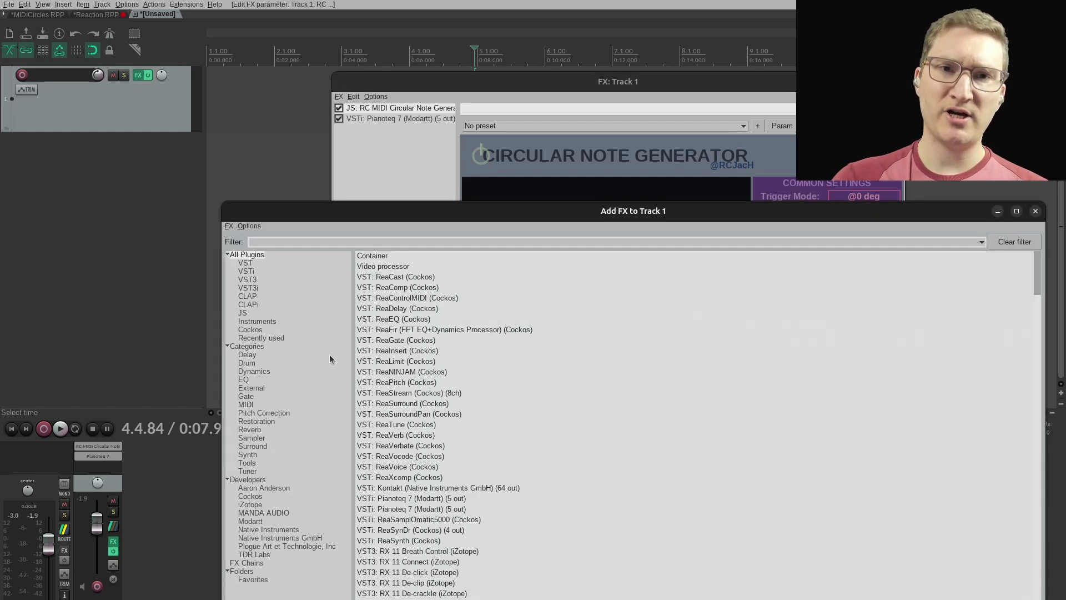
text(velocity)
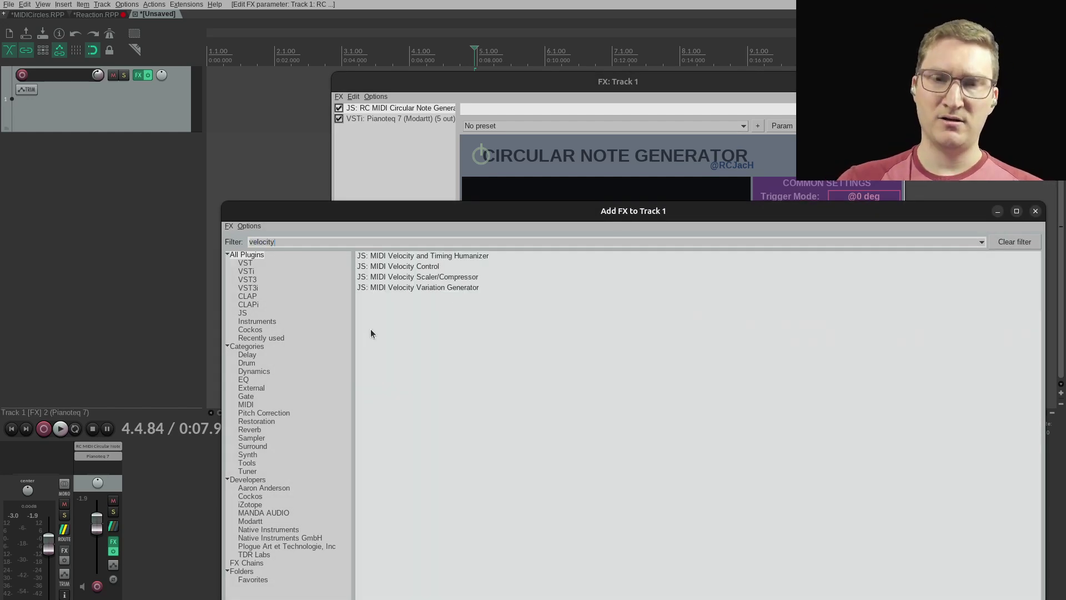
double_click(403, 266)
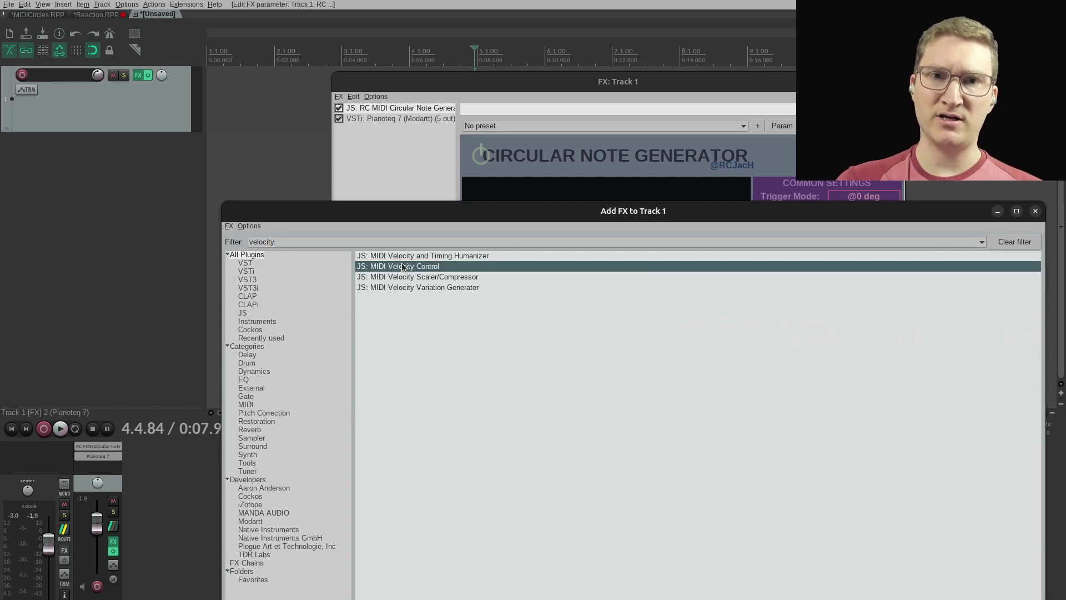
click(364, 118)
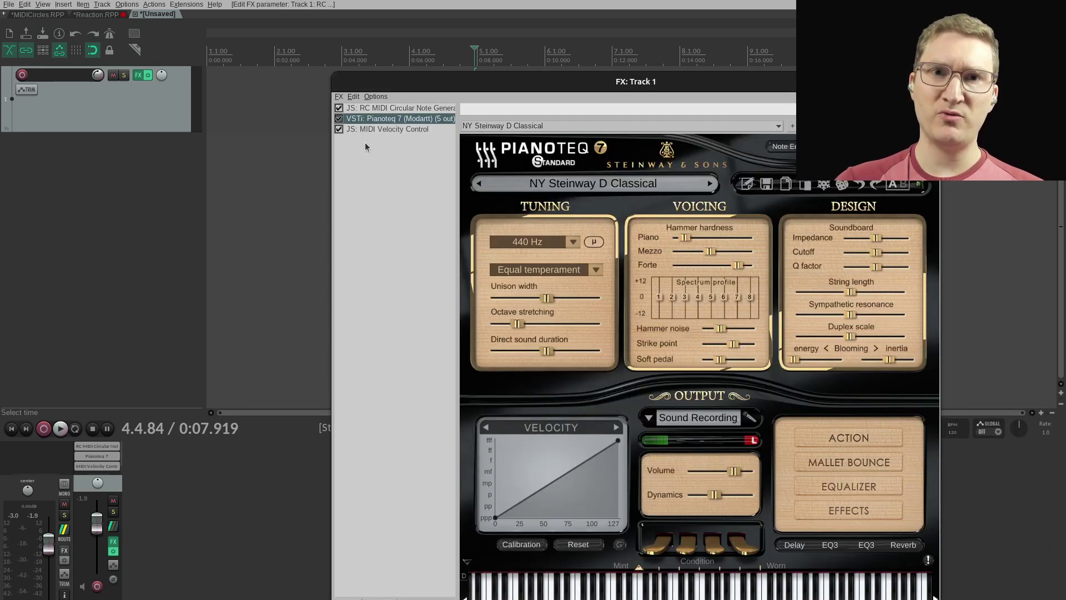
click(393, 120)
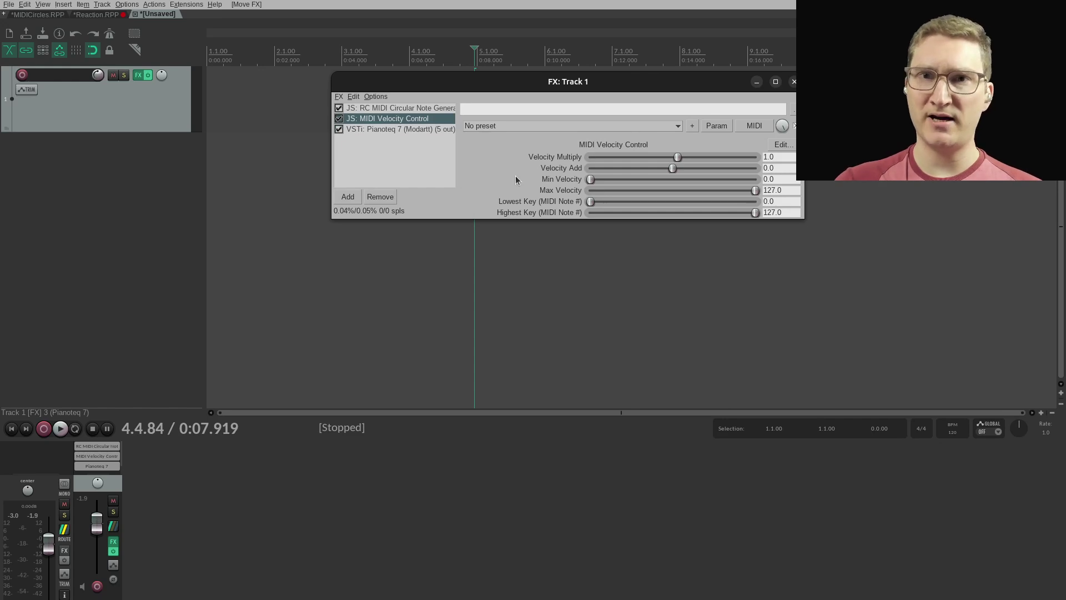
Step: Set MIDI Velocity Control's Velocity Multiply to 0.5
click(634, 156)
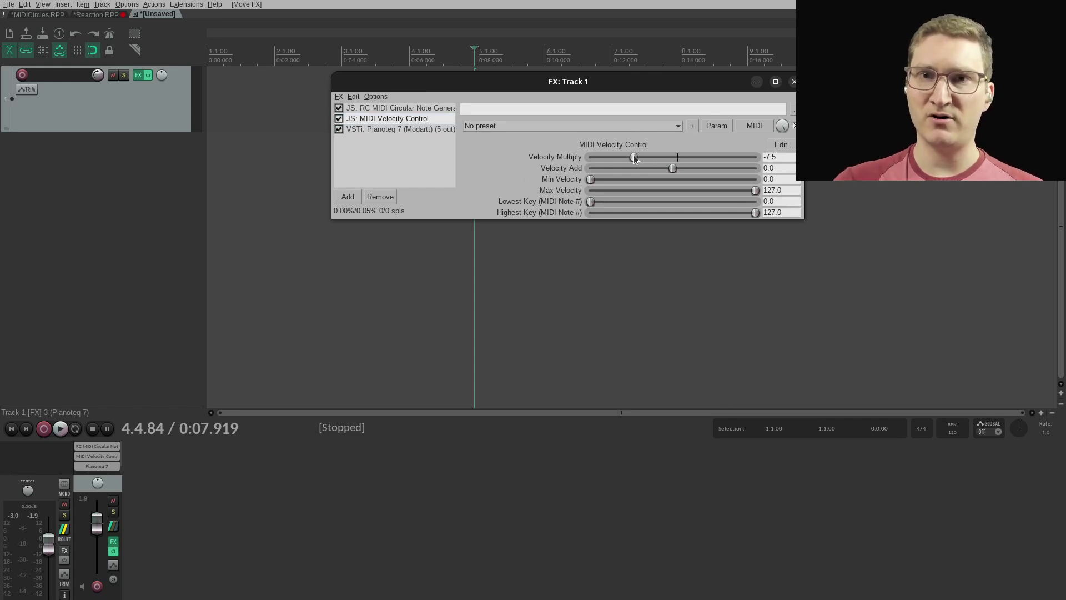
drag(636, 157, 647, 157)
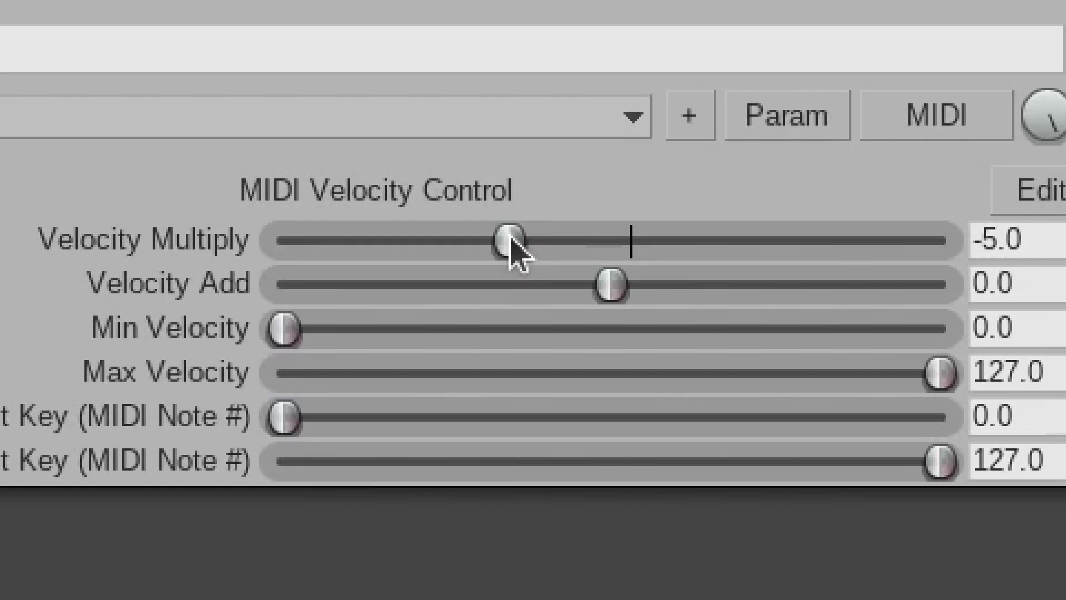
drag(509, 240, 621, 259)
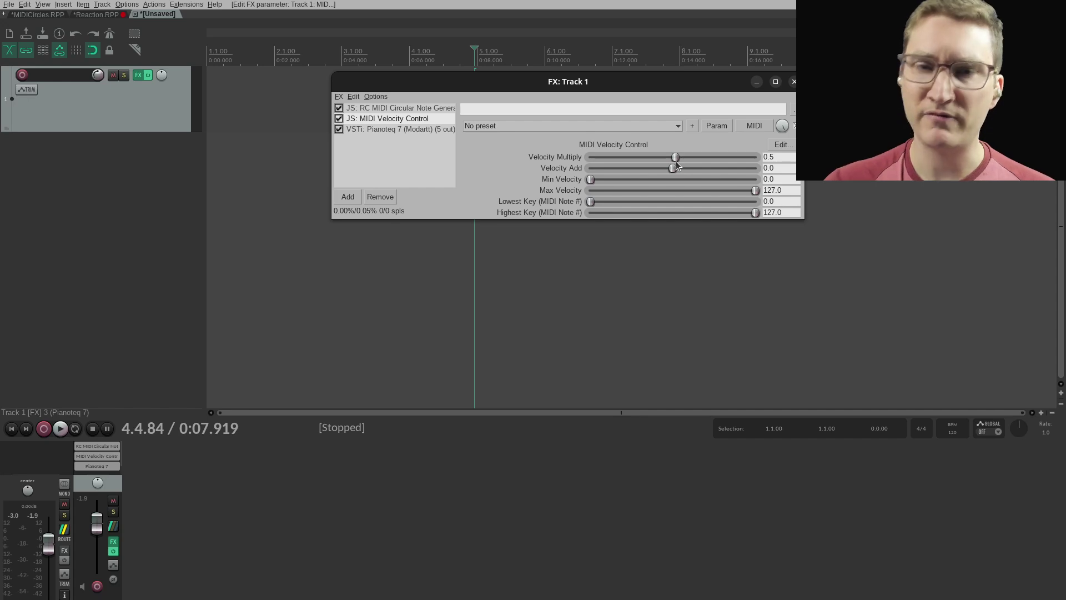
Step: Show the Circular Note Generator's display, then Pianoteq 7's settings, in Track 1's FX list
click(395, 108)
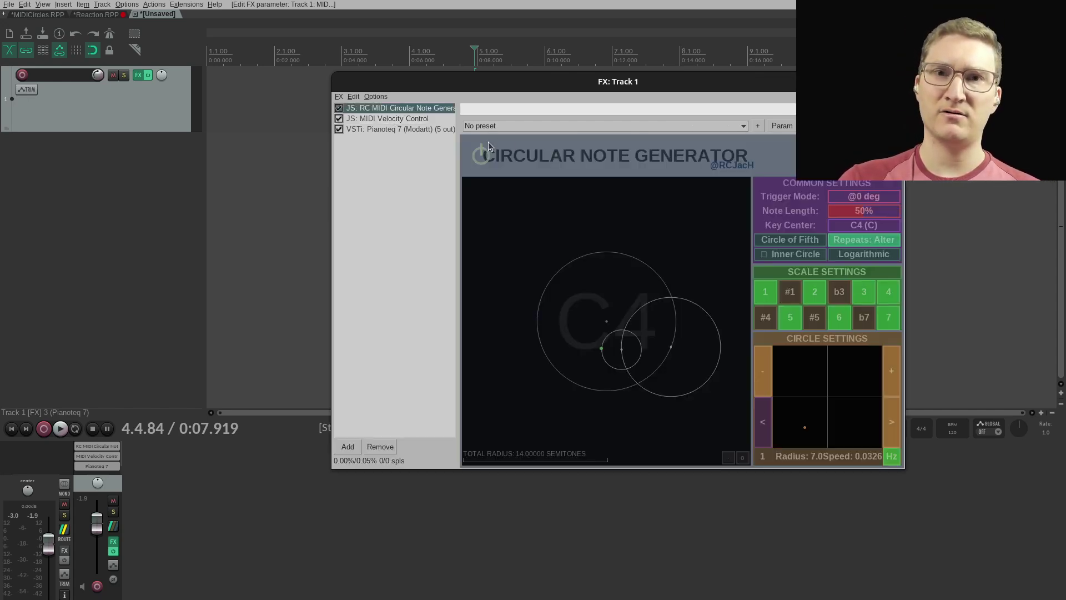
click(379, 129)
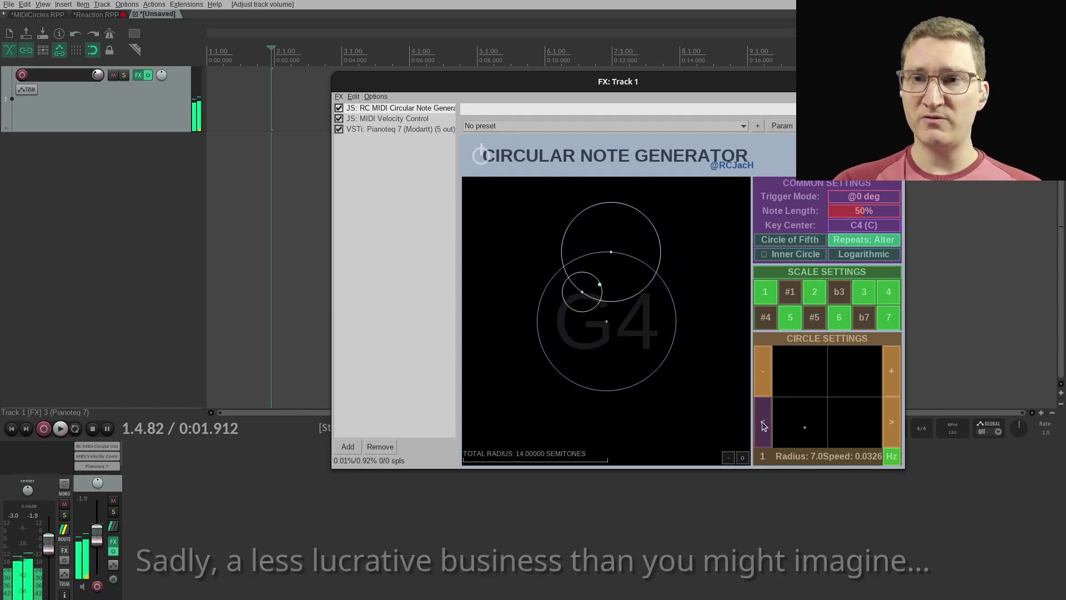
Step: Widen circle 1 to radius 4.5 and set circle 2 to radius 2.1 at 1536.2 ms
click(884, 420)
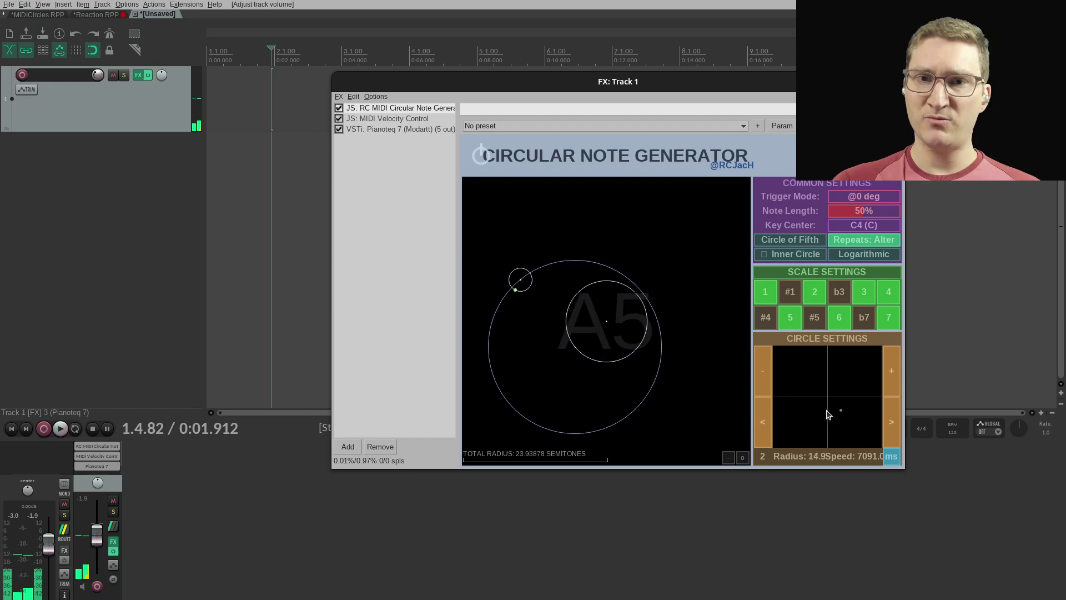
drag(828, 414, 790, 415)
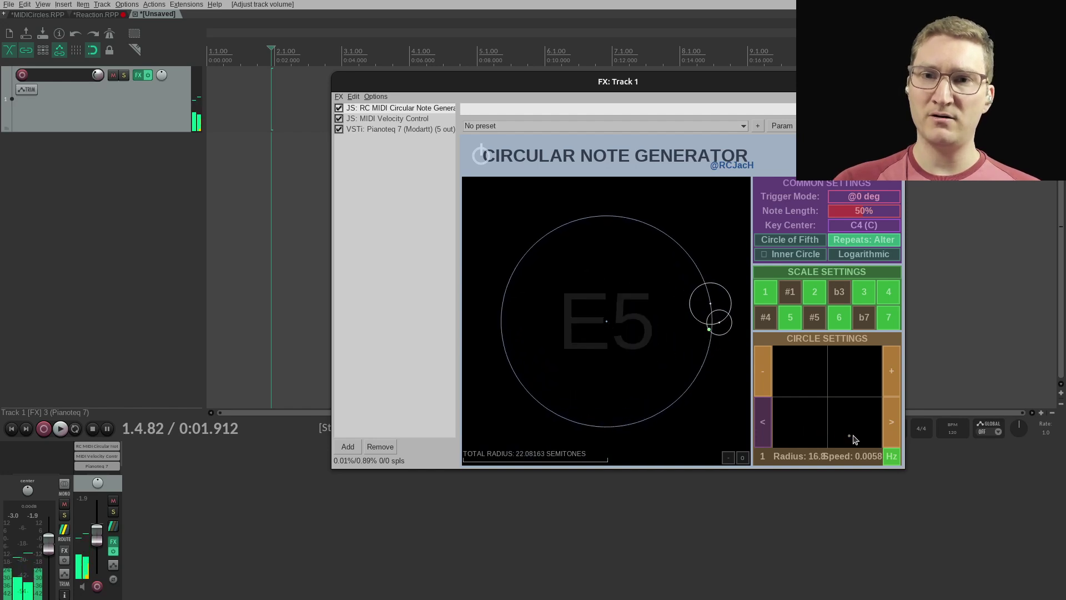
drag(855, 436, 884, 437)
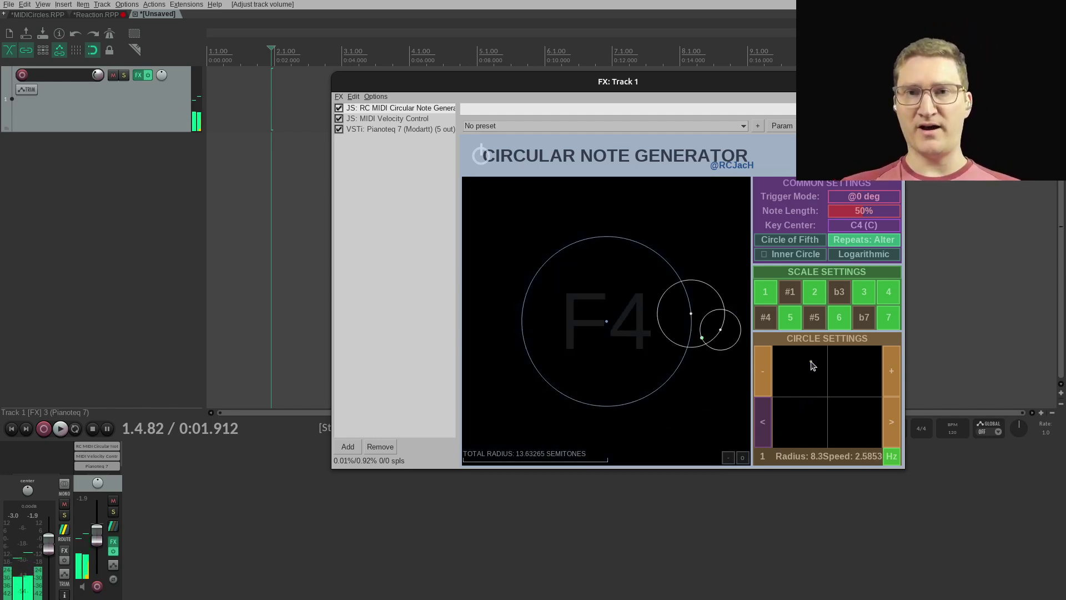
drag(812, 365, 783, 378)
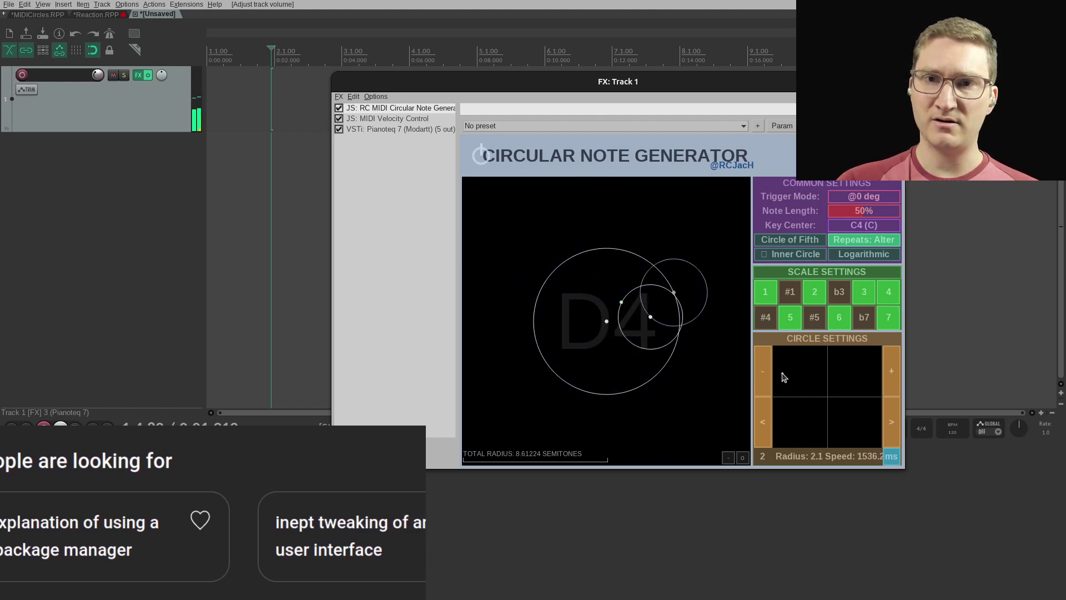
Step: Create circle 4 and drag it to radius 0.5 at 3.3530 Hz, totalling 7.83673 semitones
click(889, 421)
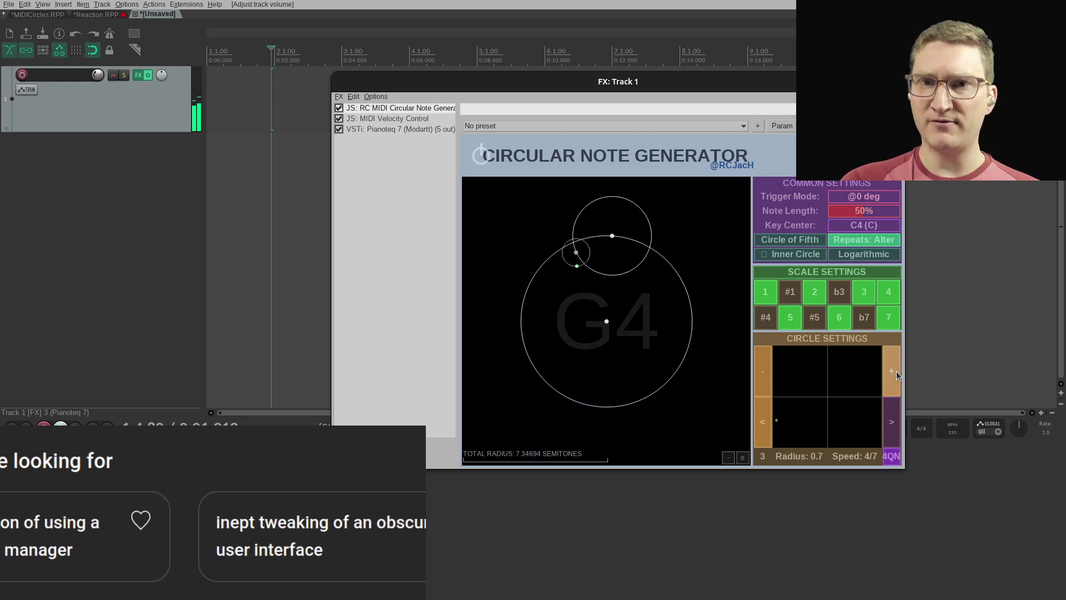
click(895, 371)
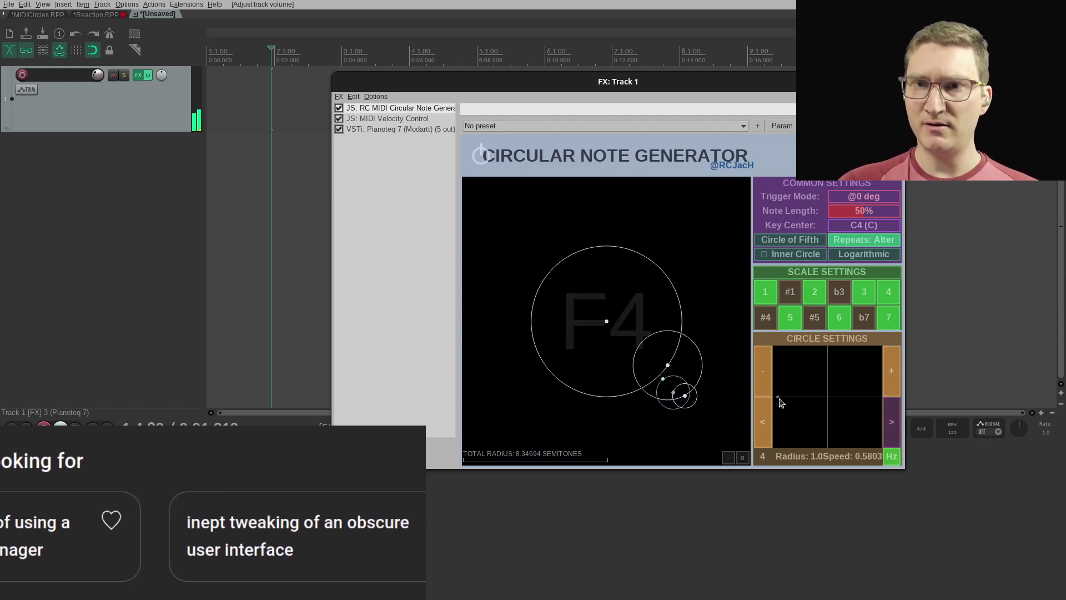
drag(780, 403, 762, 561)
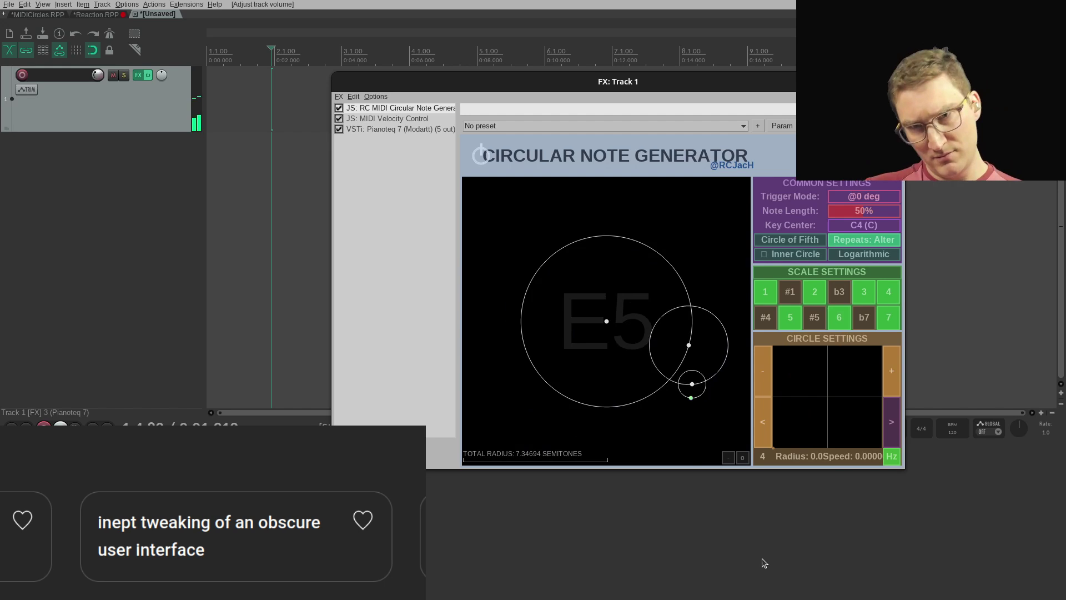
drag(771, 482, 776, 356)
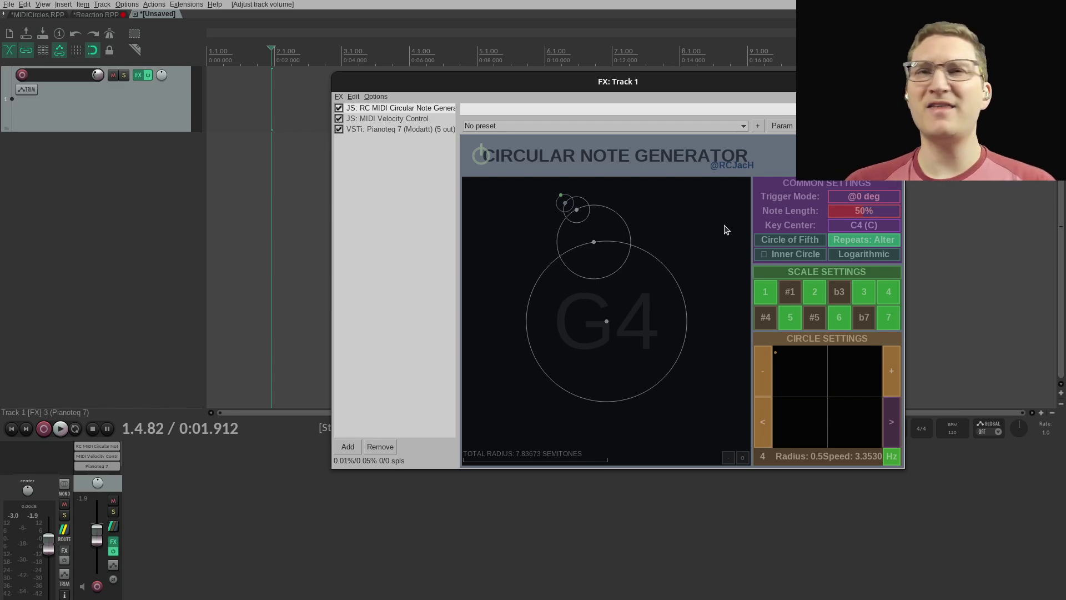
Step: Re-enable the generator and cycle Trigger Mode from 4 Hz to 527.1 ms to note-value timing
click(486, 159)
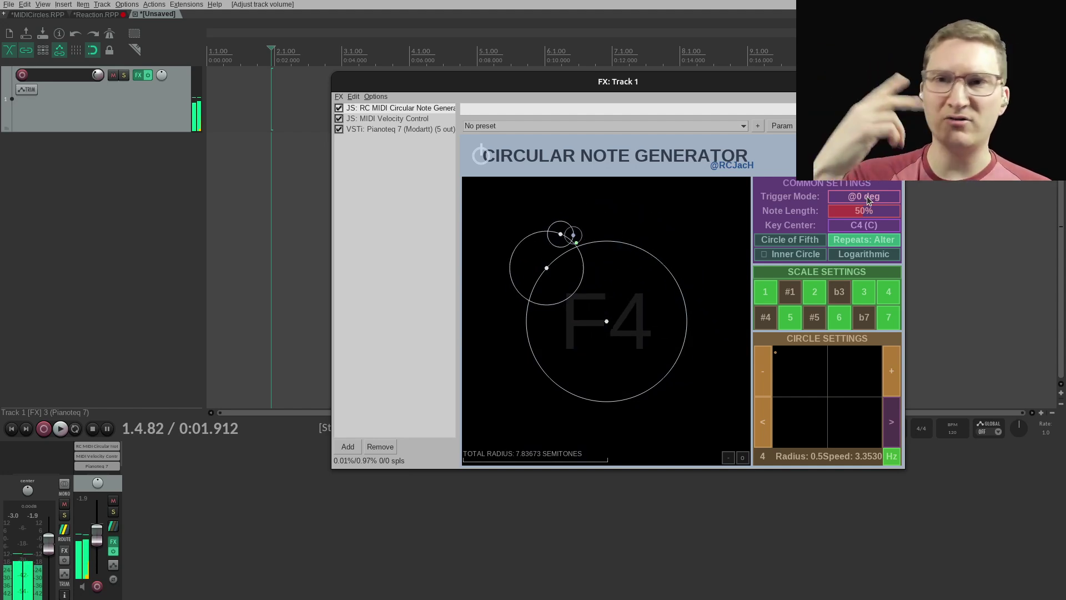
click(868, 196)
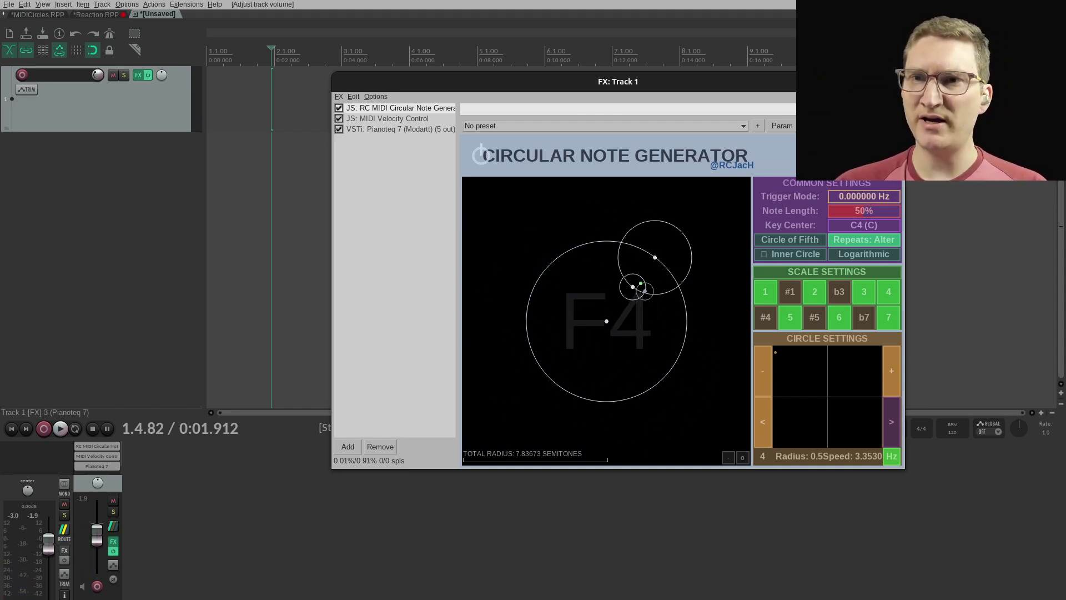
drag(867, 196, 898, 213)
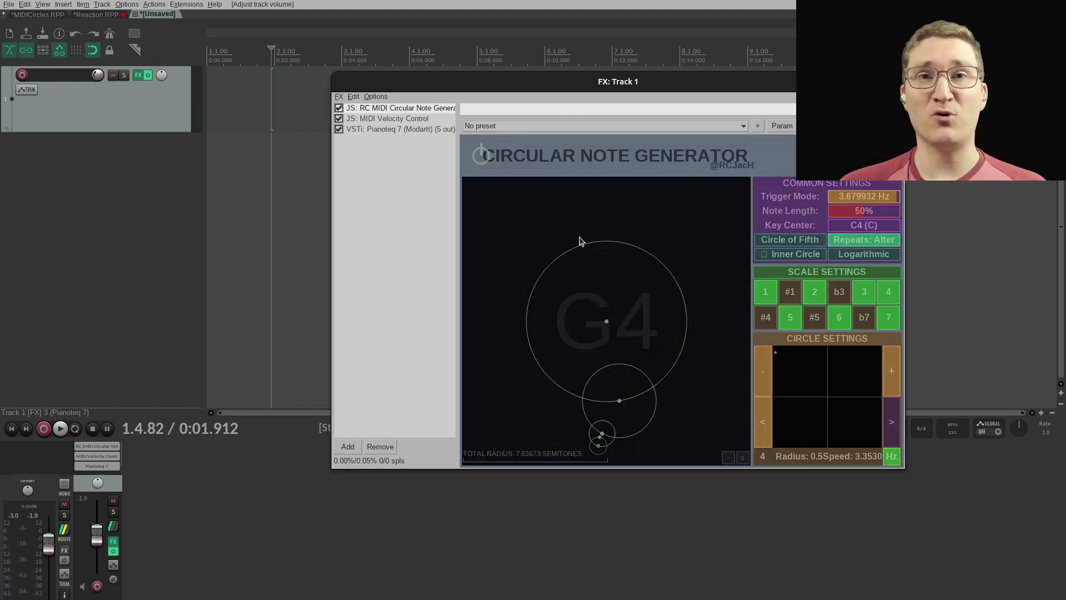
click(842, 199)
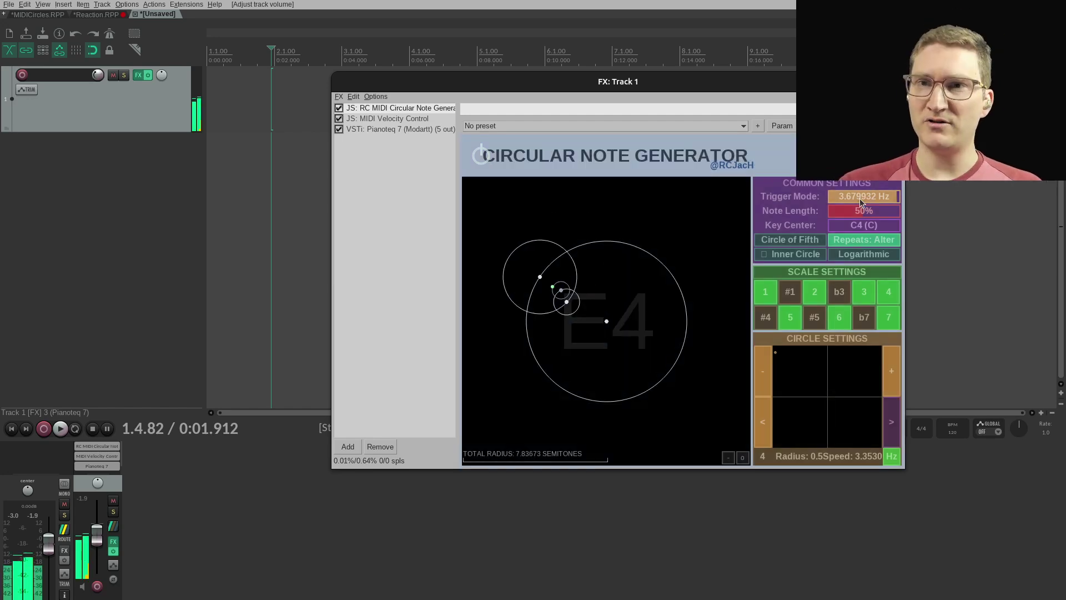
drag(842, 203, 891, 203)
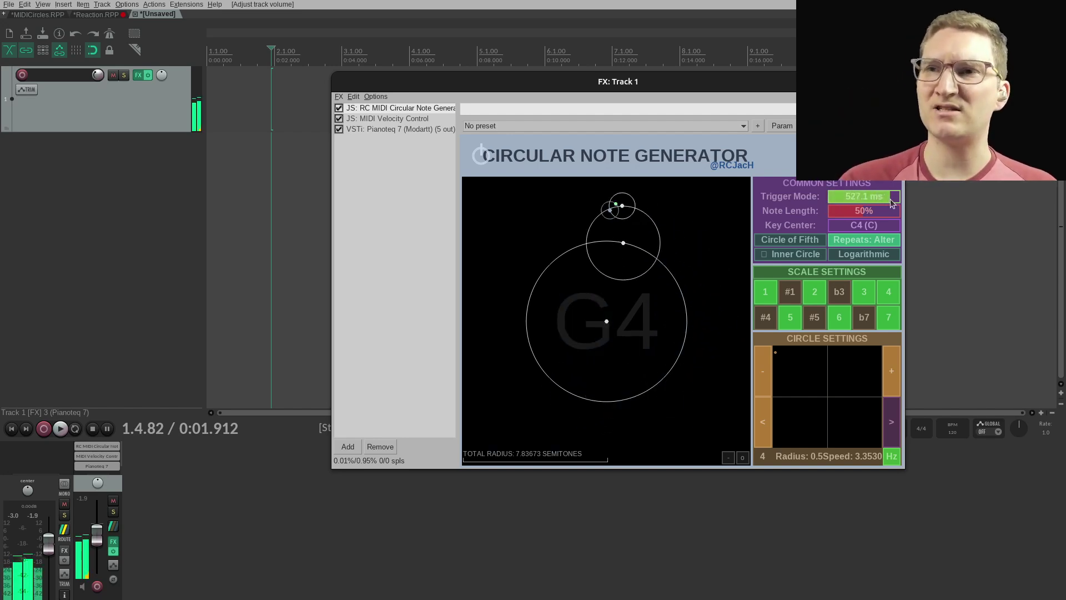
click(864, 199)
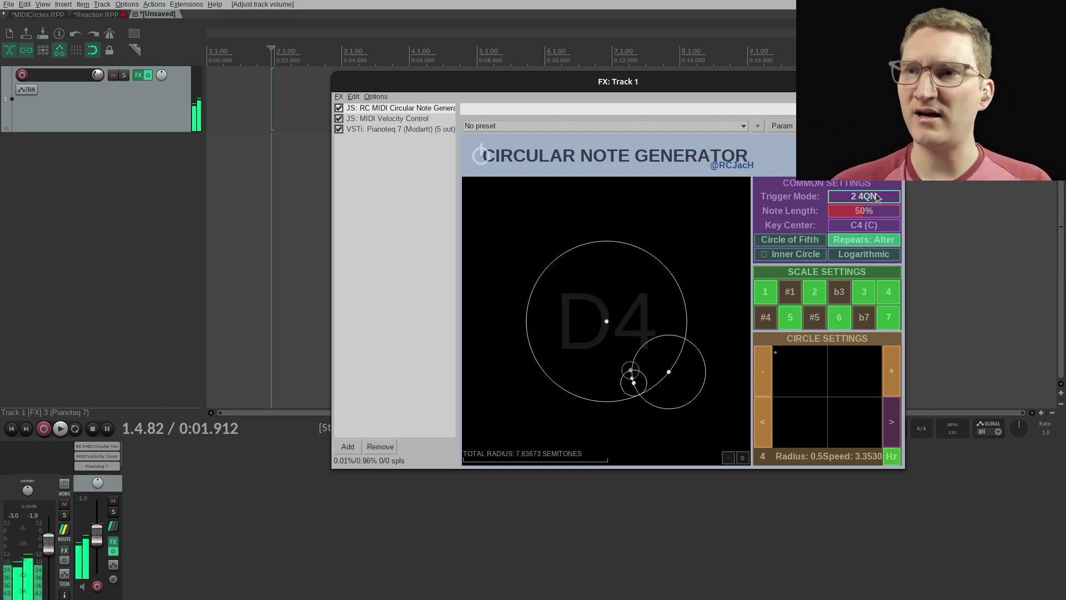
Step: Set triggering to 1/28 4QN, re-enable the generator, and toggle scale degrees #1, 4, 5, #5
drag(864, 199, 896, 201)
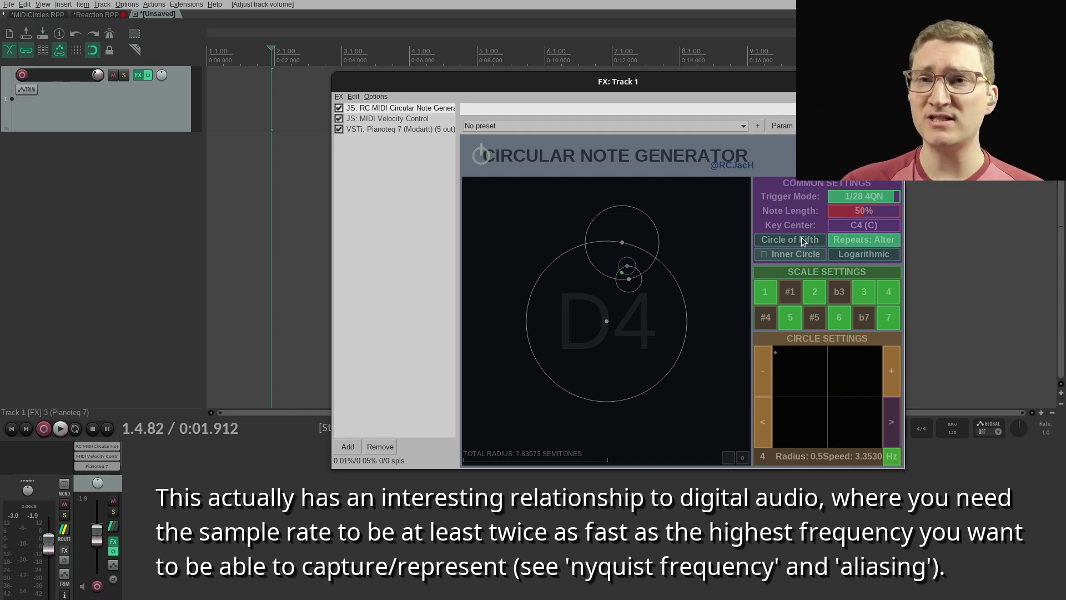
click(482, 158)
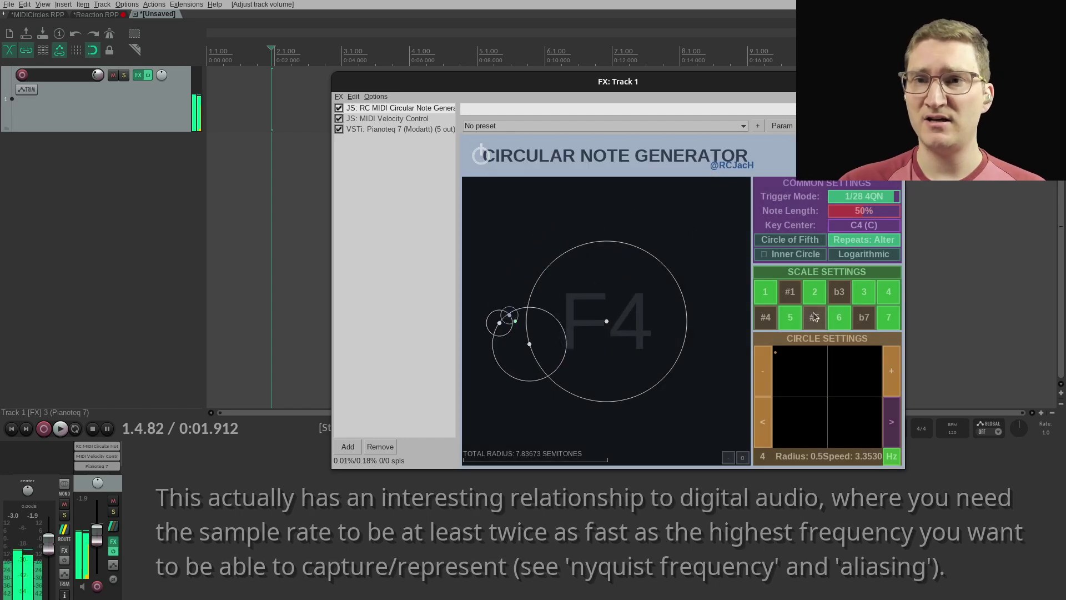
click(790, 291)
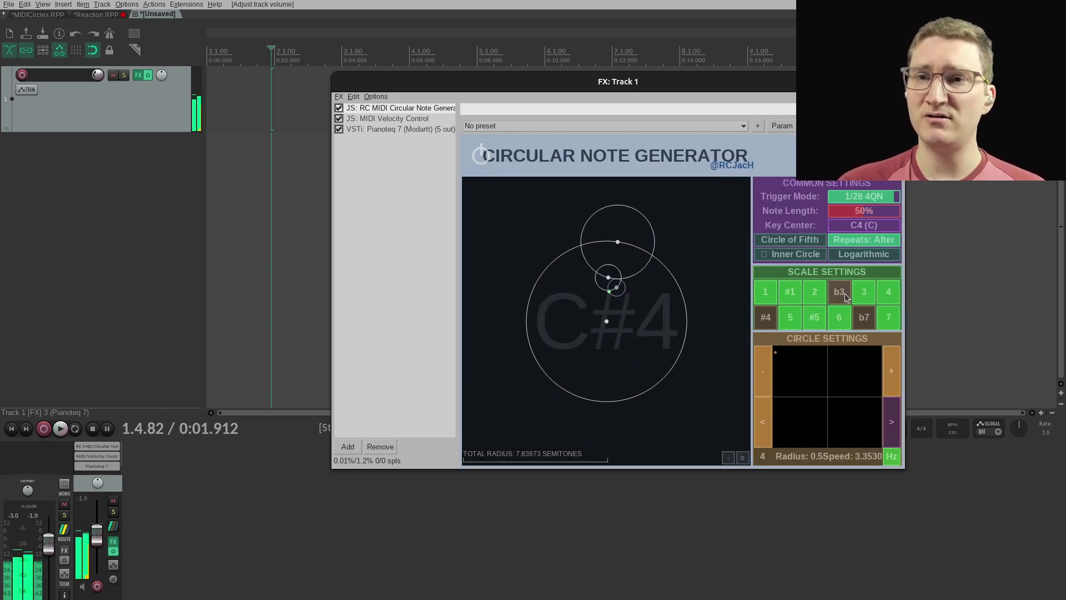
click(791, 317)
click(887, 294)
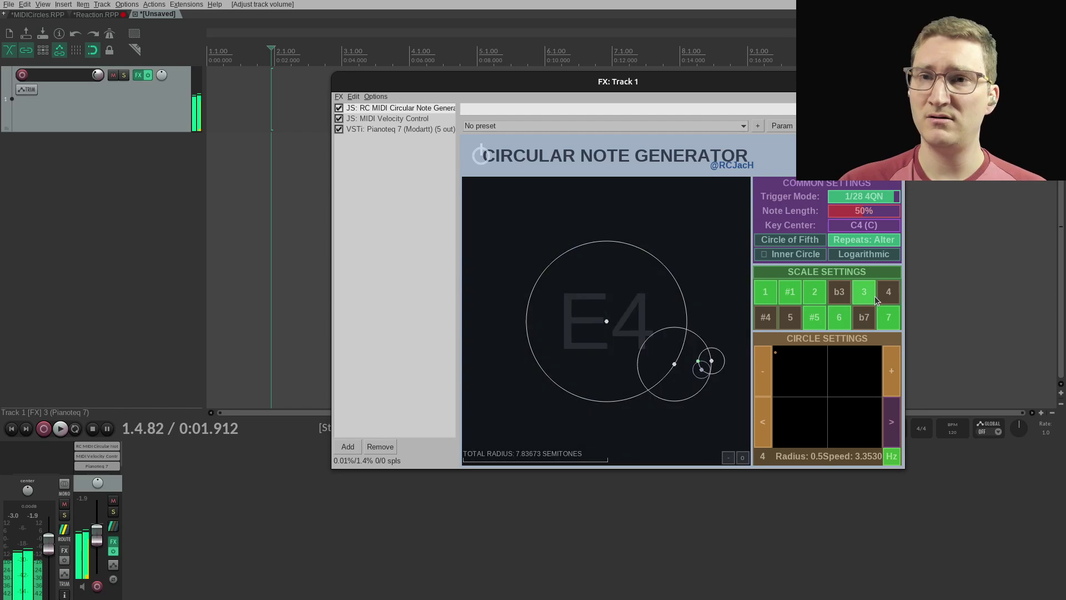
Step: Cycle Repeats back around to Alter and set Note Length to 4%
click(846, 245)
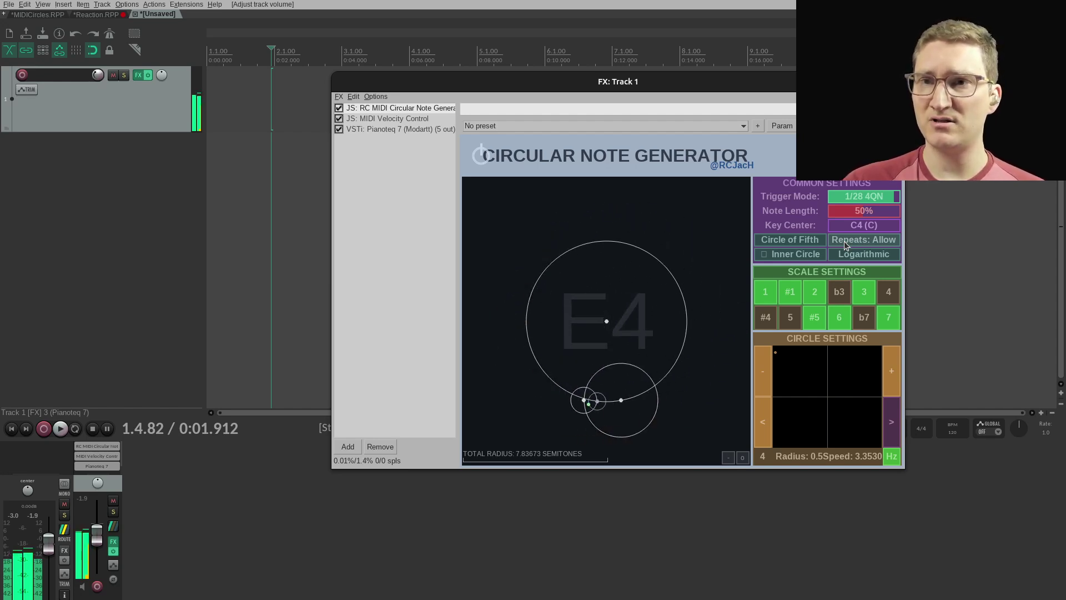
click(846, 245)
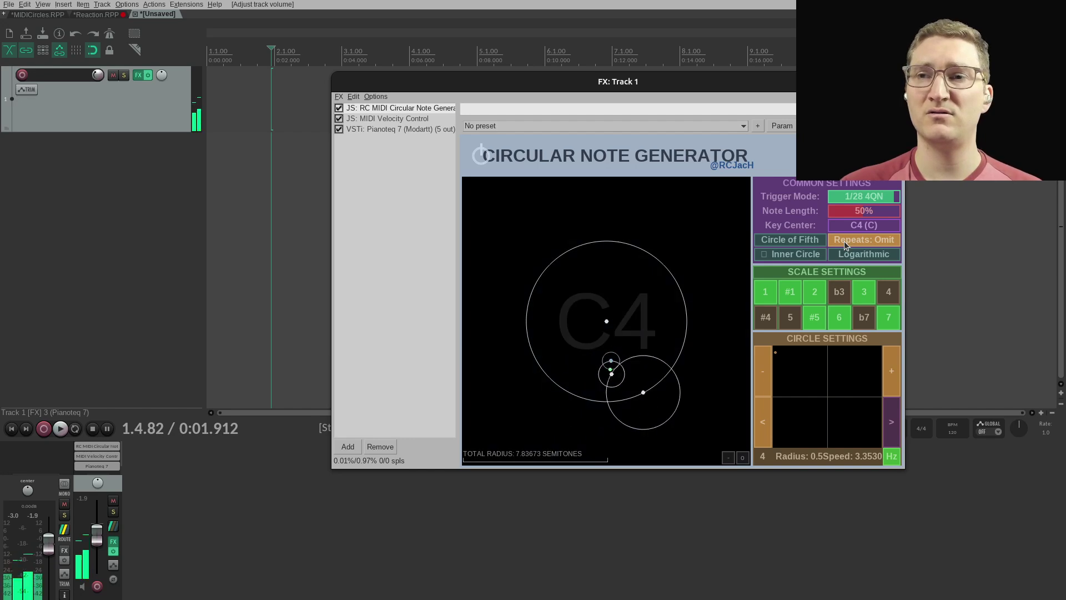
click(845, 245)
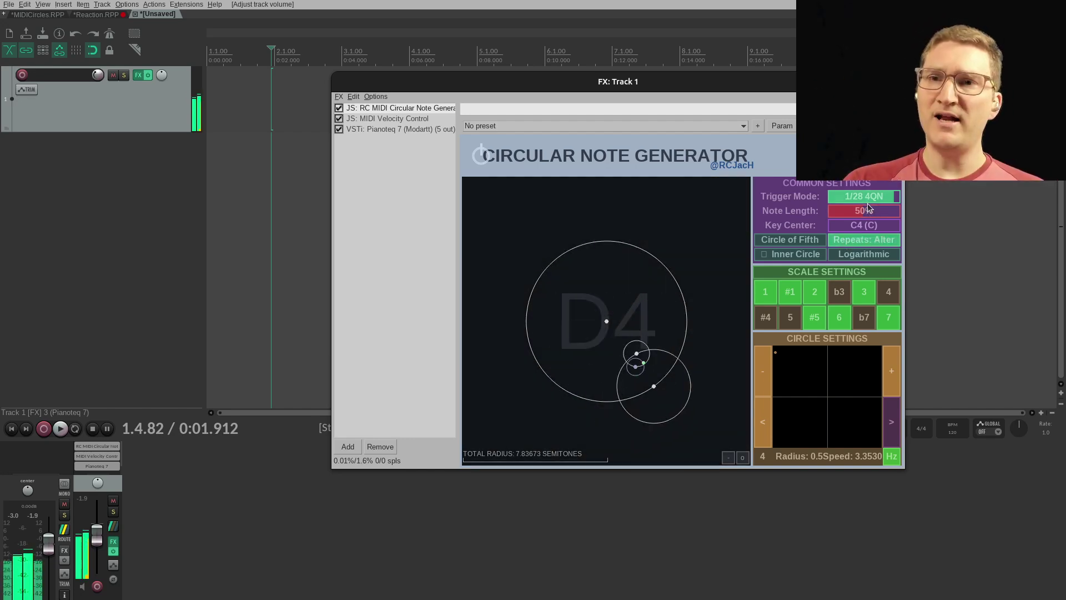
drag(859, 221, 832, 214)
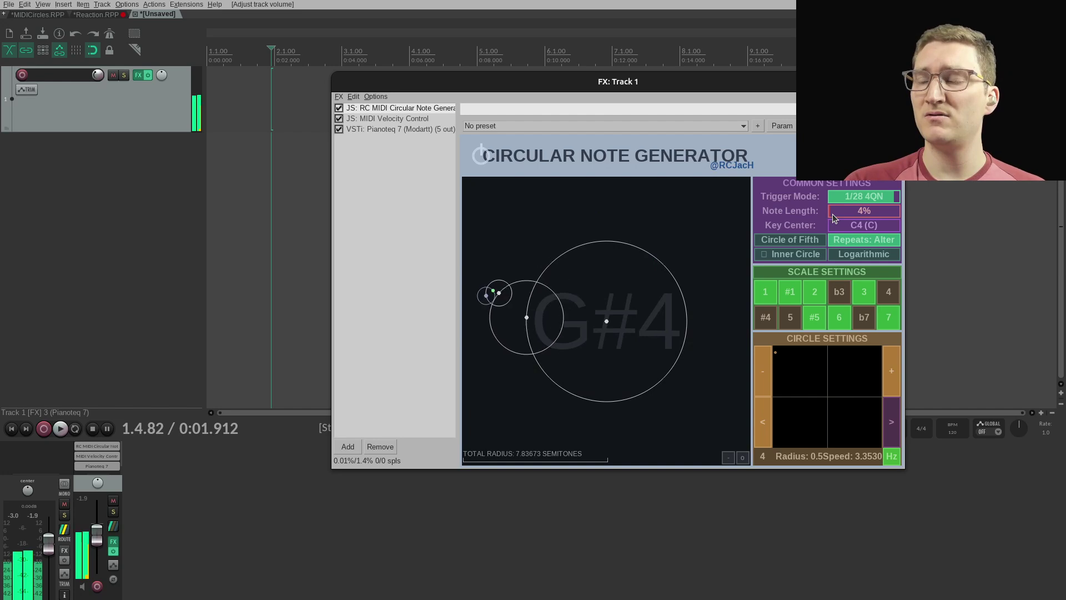
Step: Enlarge circle 1's radius and reset circle 2's radius and speed
click(763, 422)
click(763, 422)
click(763, 422)
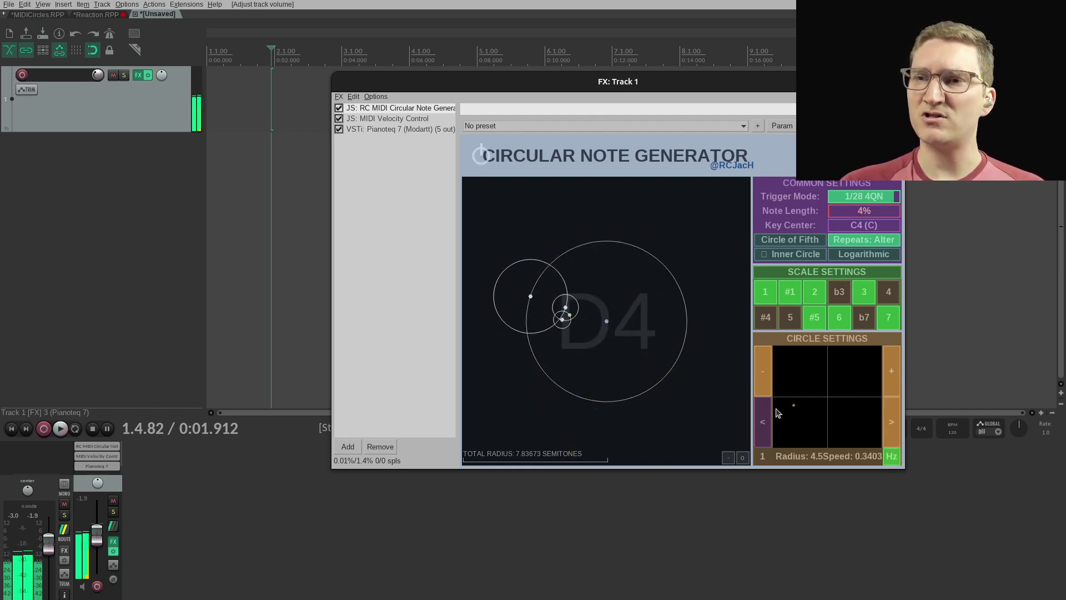
mouse_move(797, 408)
mouse_down()
mouse_move(798, 388)
mouse_move(794, 419)
mouse_move(864, 430)
mouse_move(856, 424)
mouse_up()
click(893, 423)
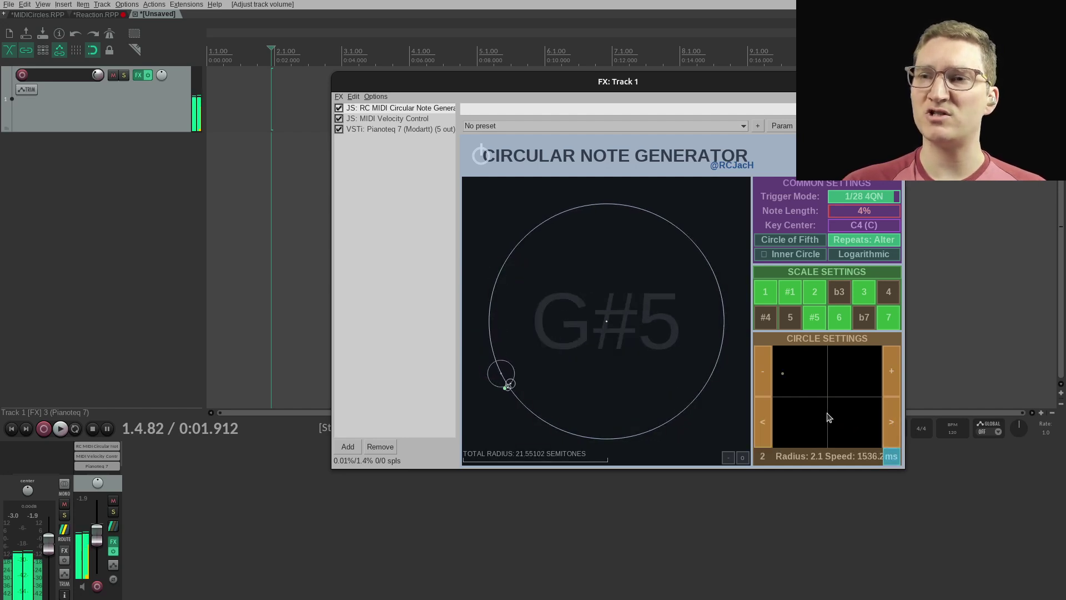
drag(799, 383, 804, 424)
Step: Set circle 4 to radius 2.0 at 1.4697 Hz, totalling 33.55102 semitones
click(891, 422)
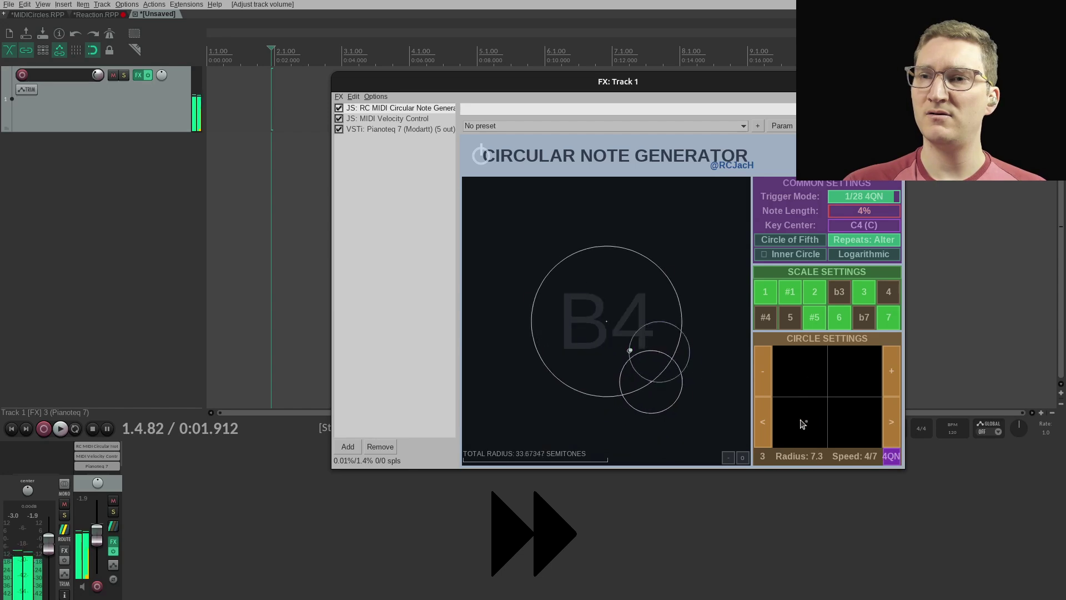
click(892, 422)
drag(781, 352, 783, 380)
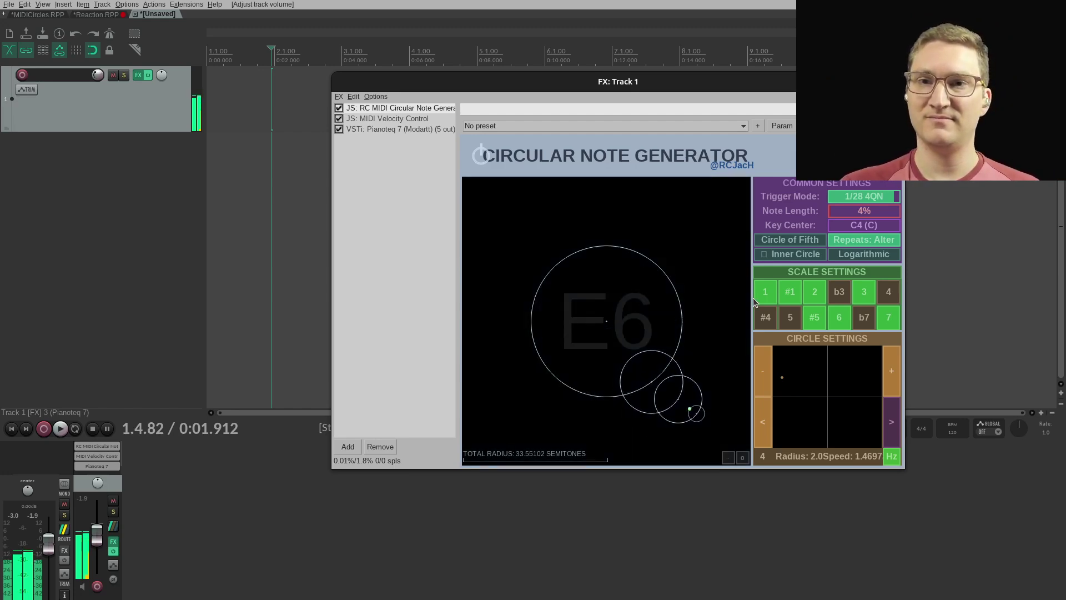
Step: Bypass the Circular Note Generator, insert the MIDI Velocity and Timing Humanizer above Pianoteq 7, then reshow the generator
click(481, 159)
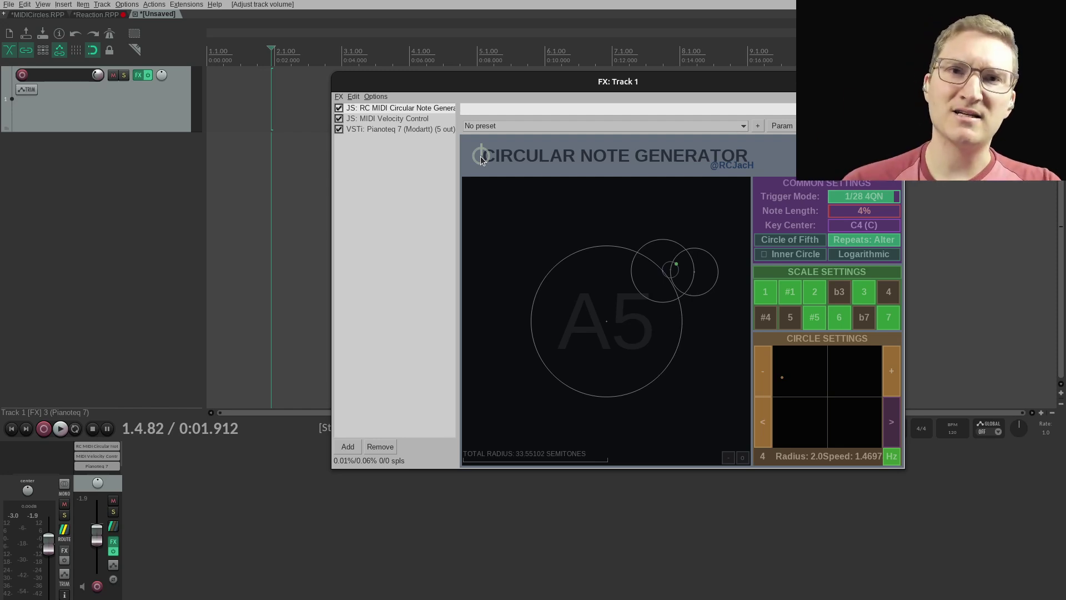
click(348, 447)
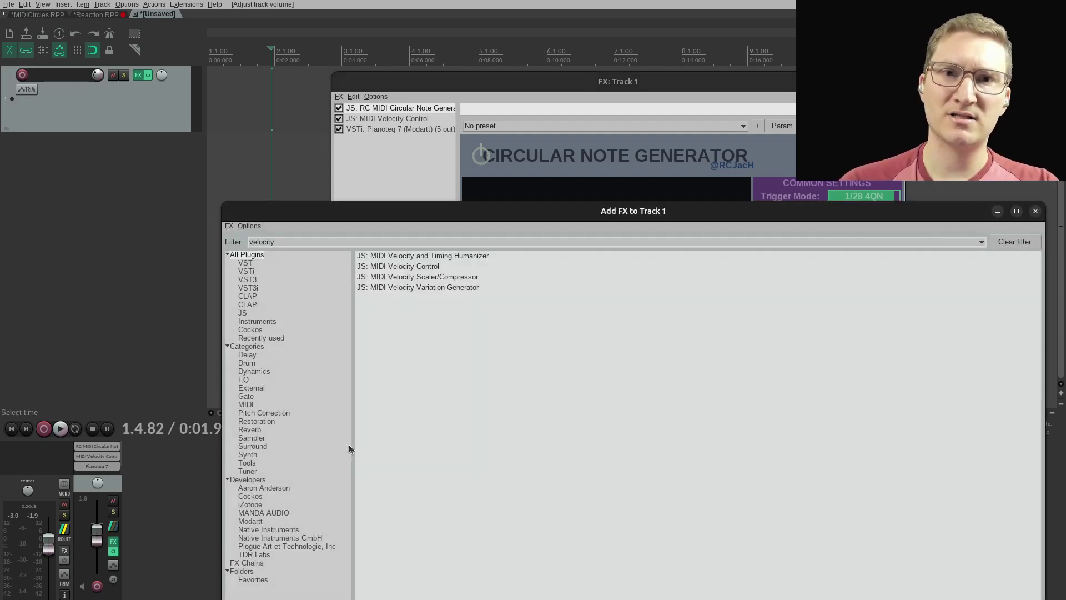
double_click(420, 254)
mouse_move(380, 142)
mouse_down()
mouse_move(383, 118)
mouse_move(383, 129)
mouse_up()
click(598, 195)
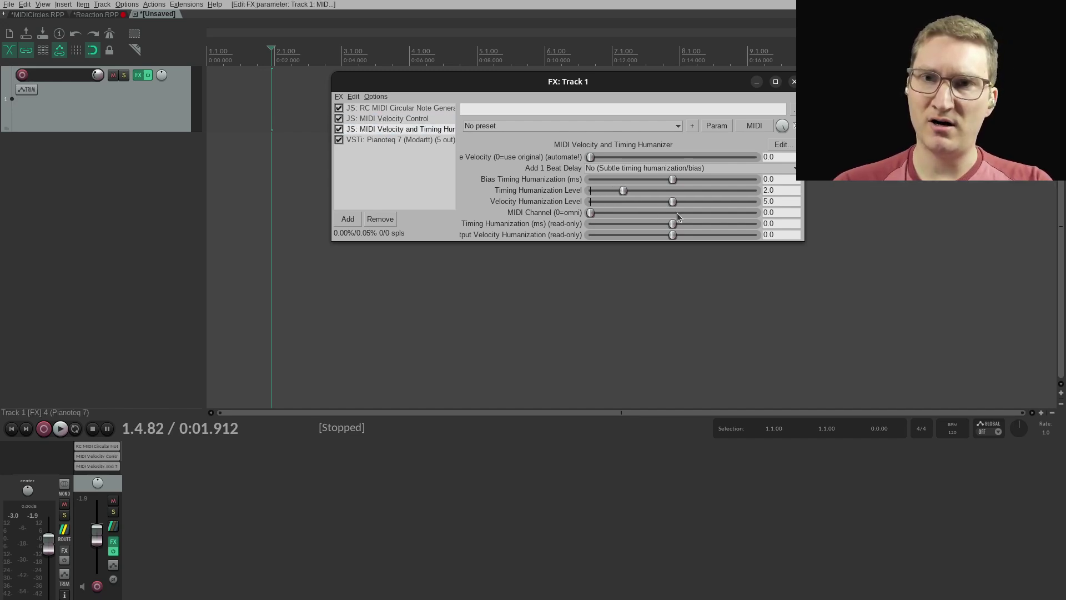
click(472, 146)
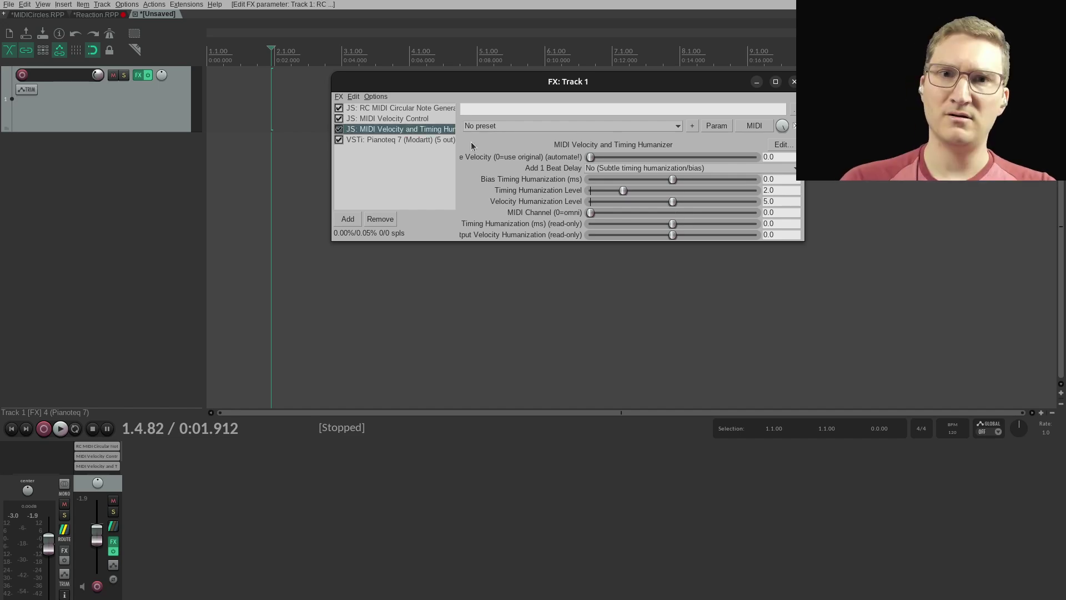
click(426, 108)
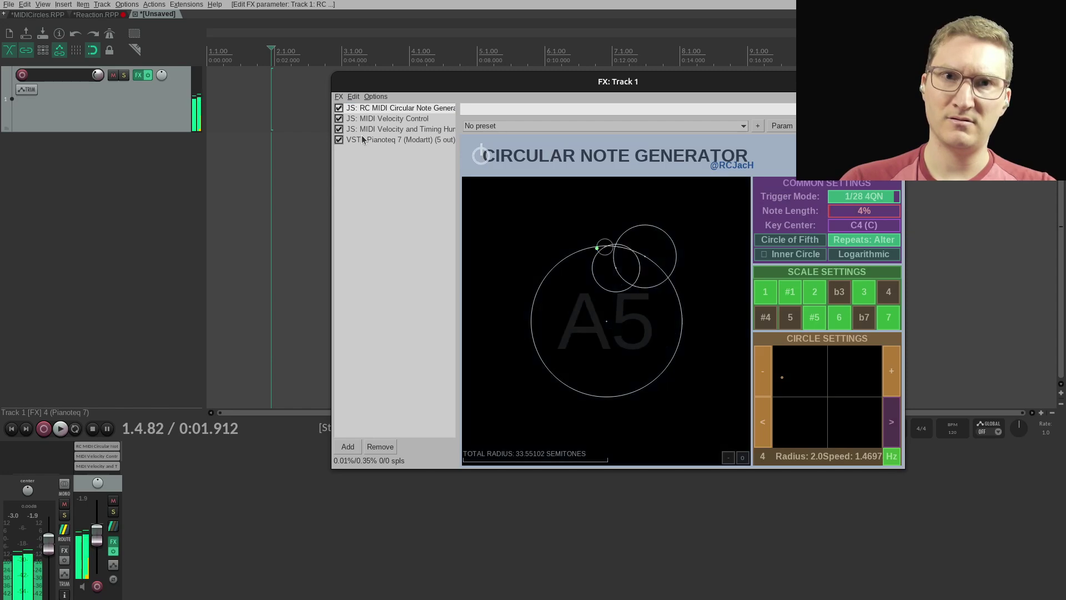
Step: Select Pianoteq, press and release its sustain pedal twice, then show the Circular Note Generator's settings
click(358, 141)
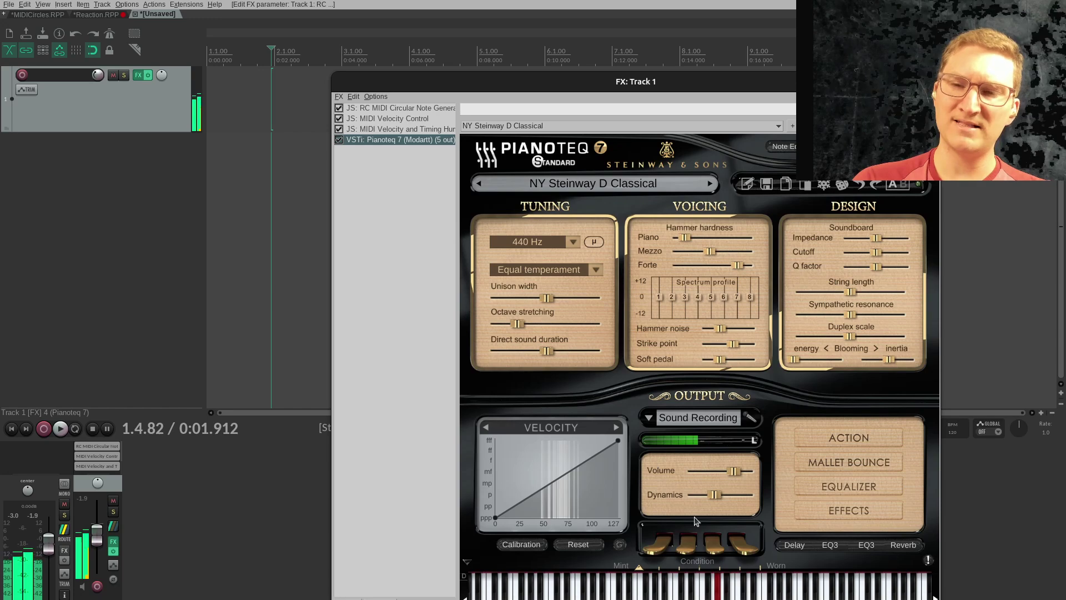
click(744, 547)
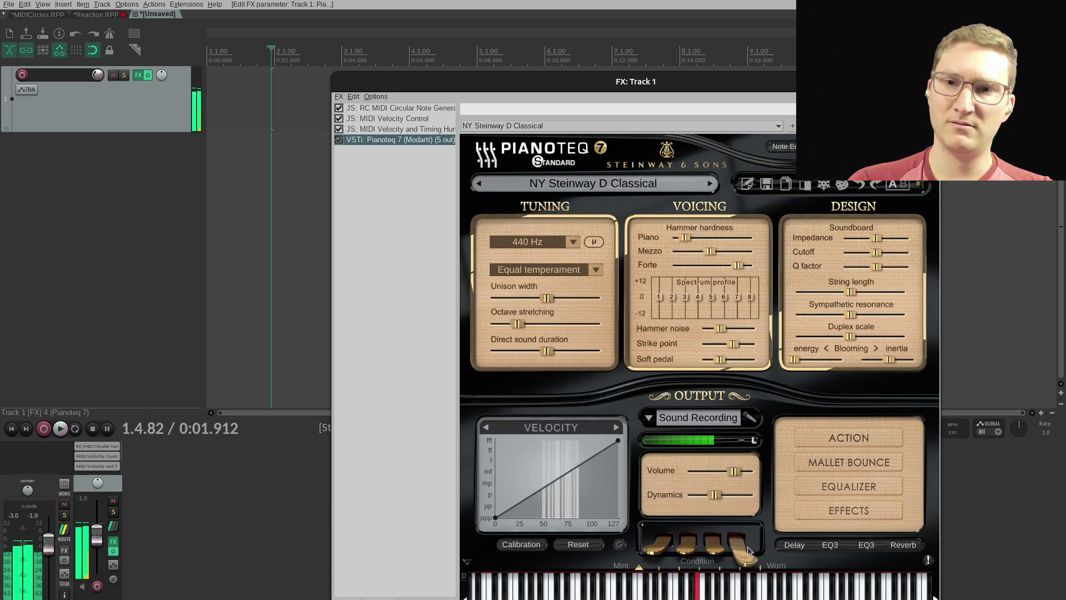
click(748, 546)
click(748, 550)
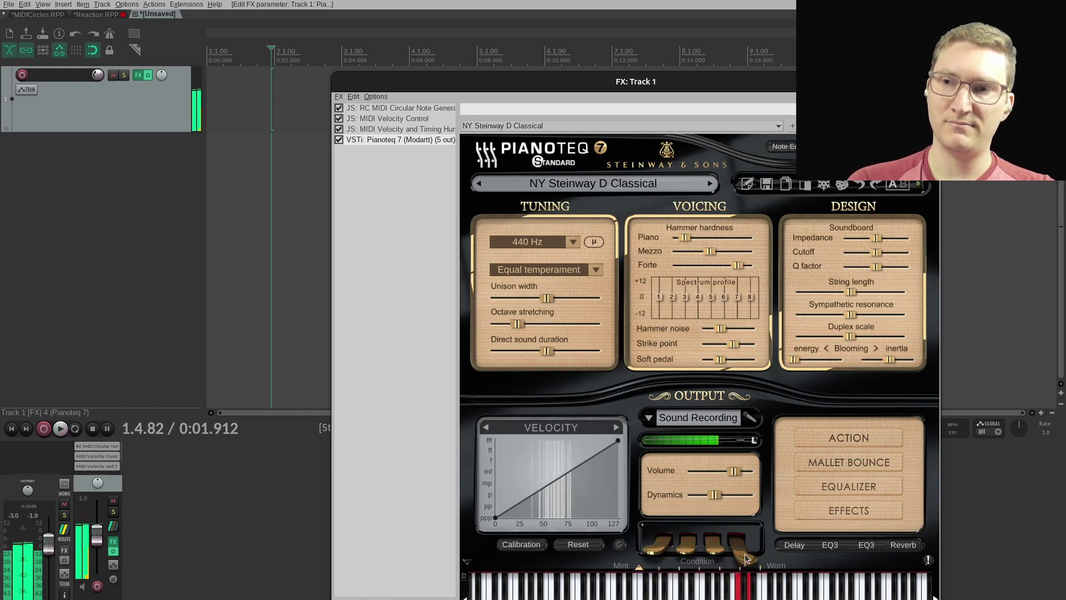
click(745, 552)
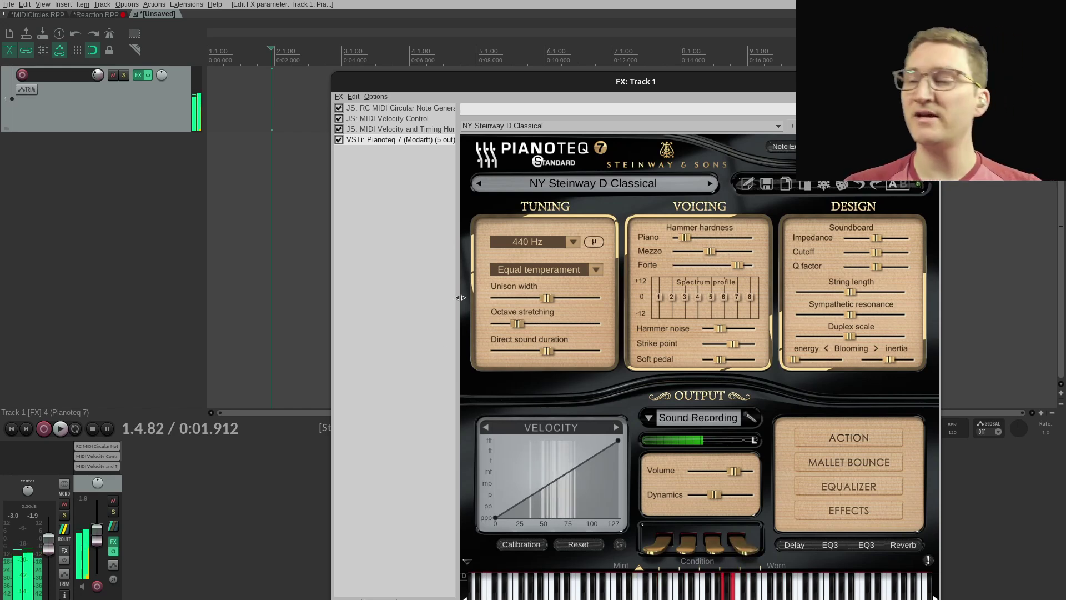
click(400, 108)
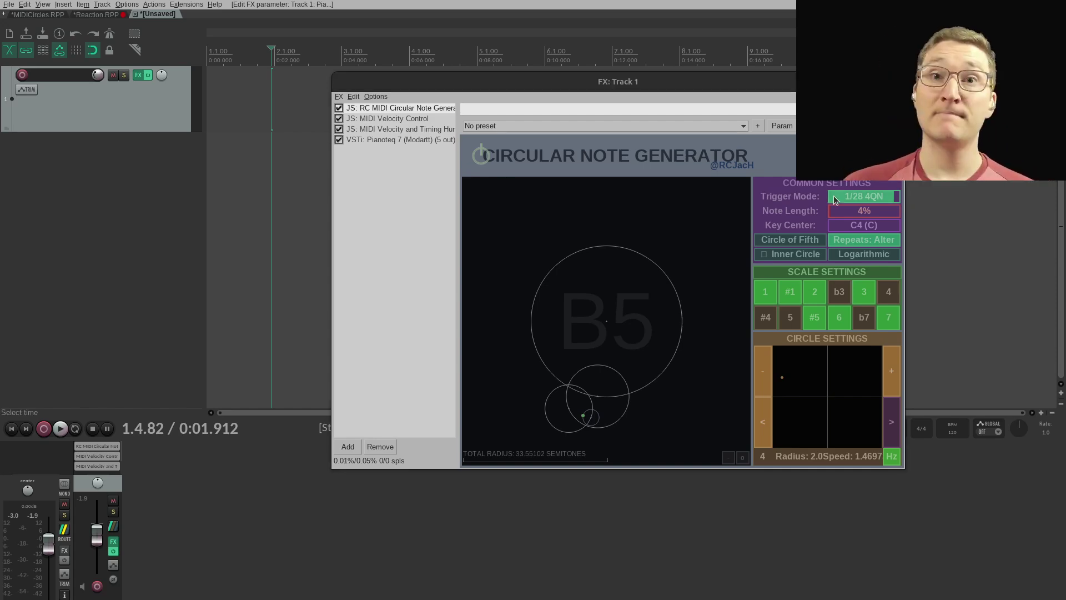
Step: Add MIDI Chorderizer and MIDI Arpeggiator to Track 1's effect chain
click(352, 444)
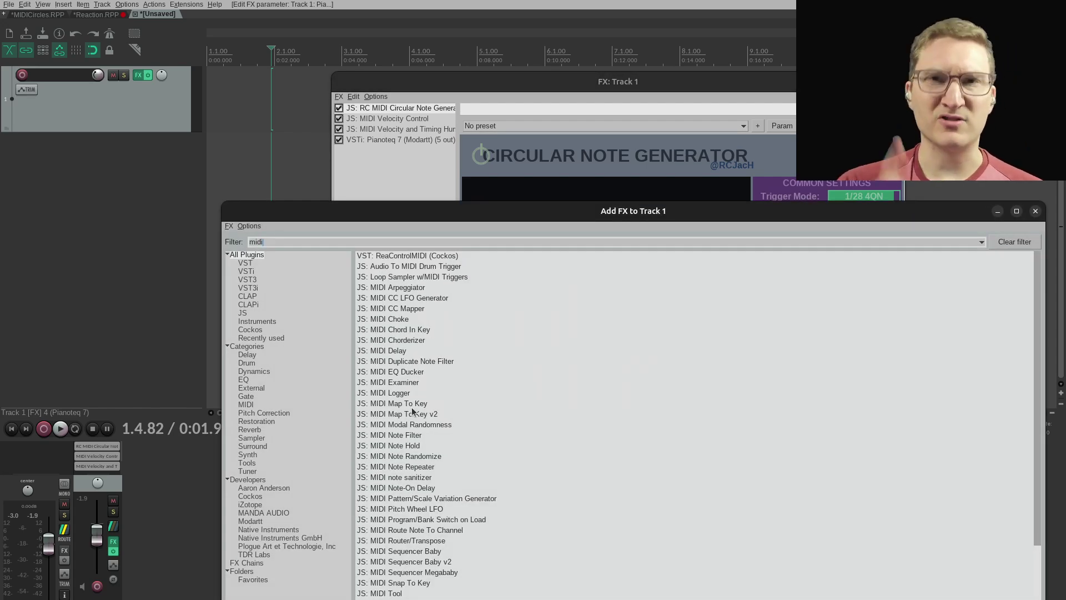
drag(391, 340, 389, 134)
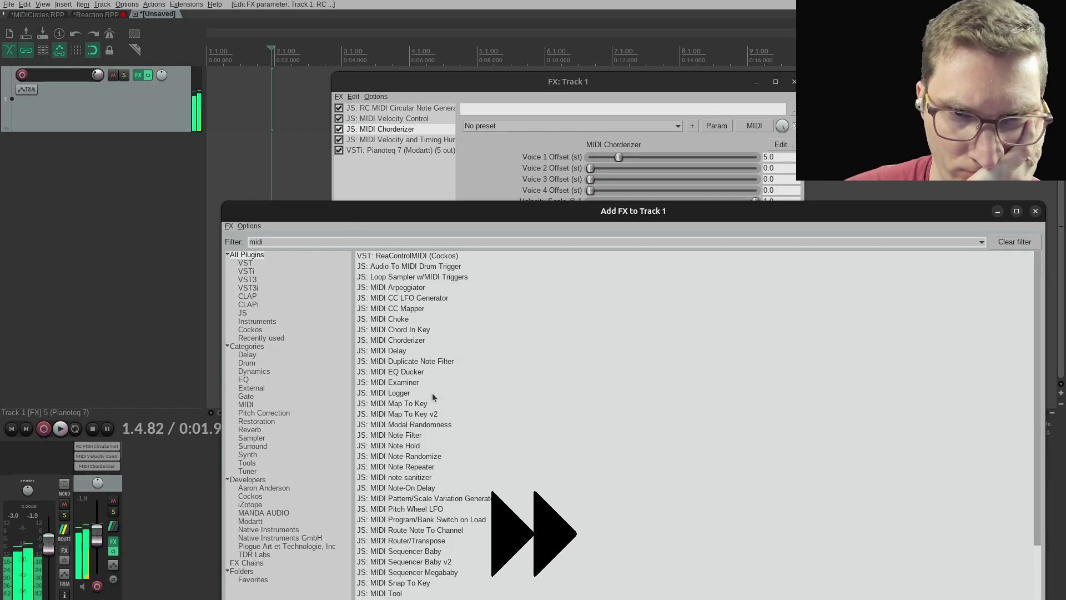
double_click(387, 351)
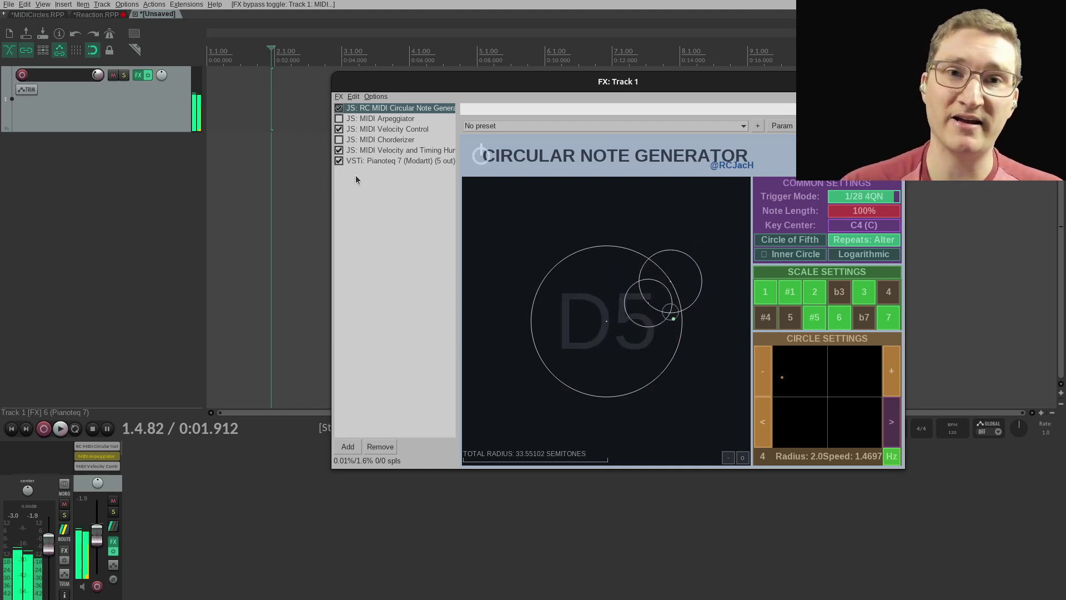
Step: Shorten the generator's note length to 5840.9 ms, add scale degree 4 and remove degree 6
click(338, 139)
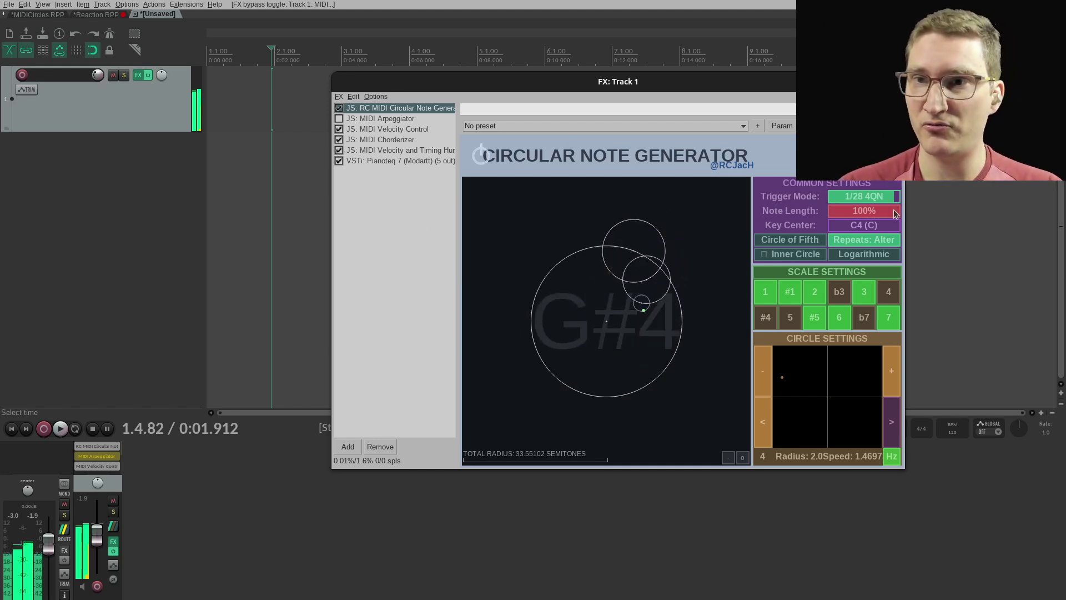
click(855, 216)
drag(854, 214, 834, 213)
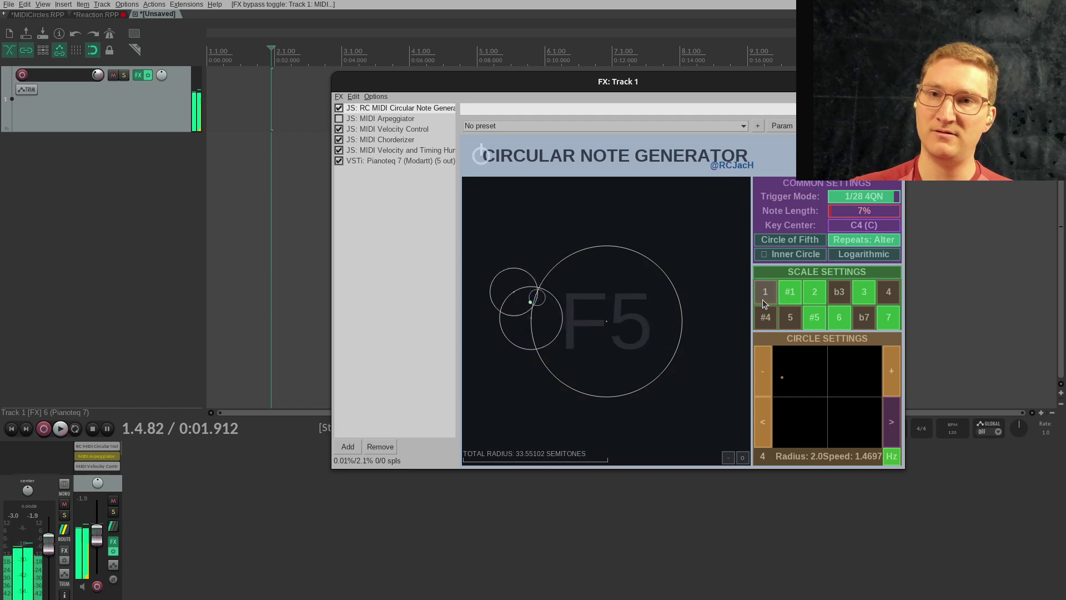
click(888, 291)
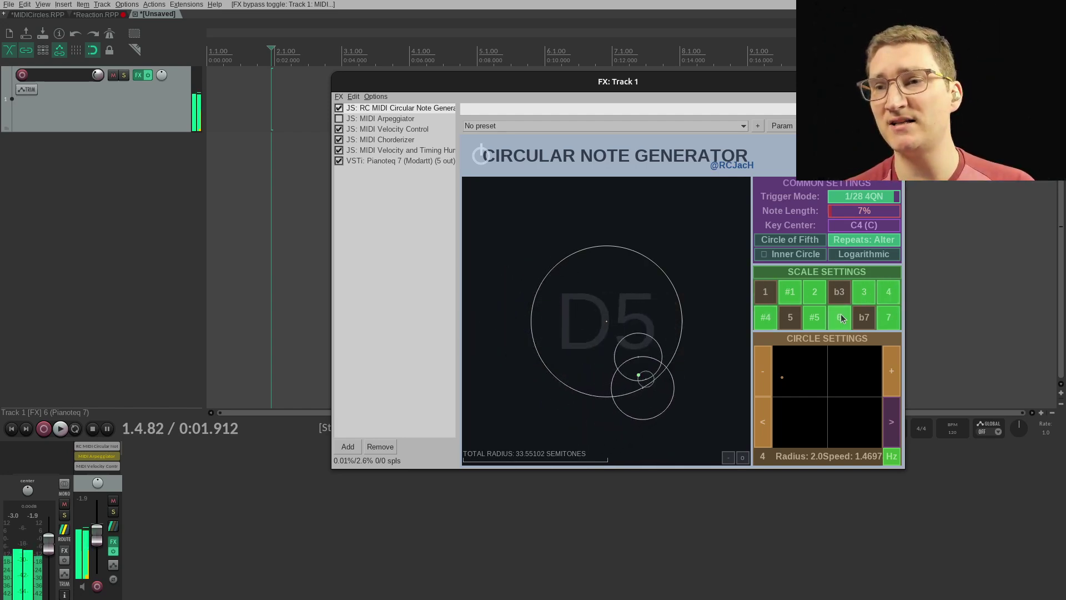
click(842, 318)
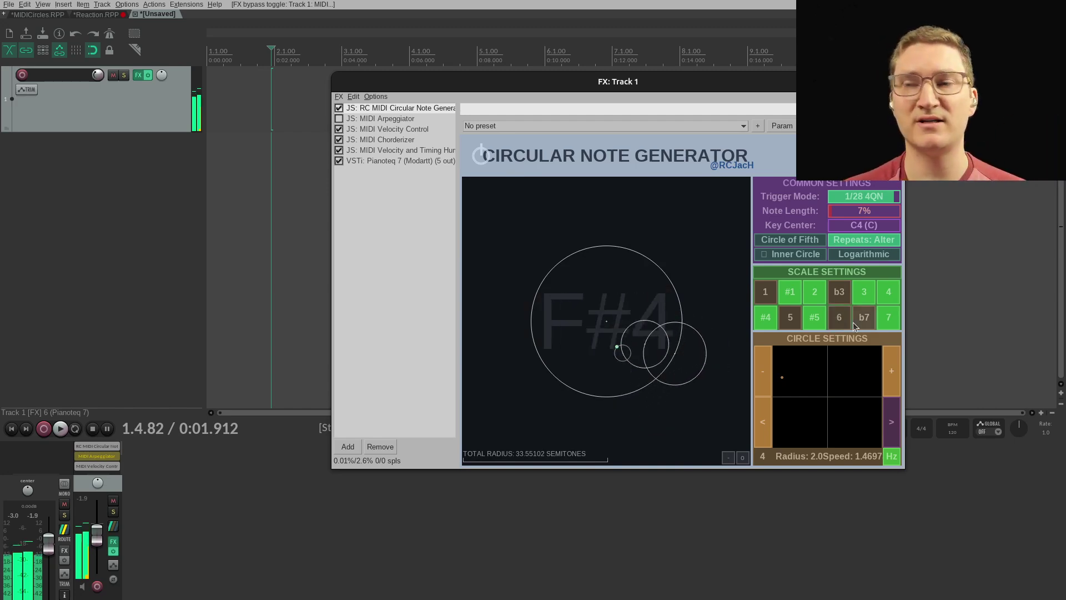
click(856, 216)
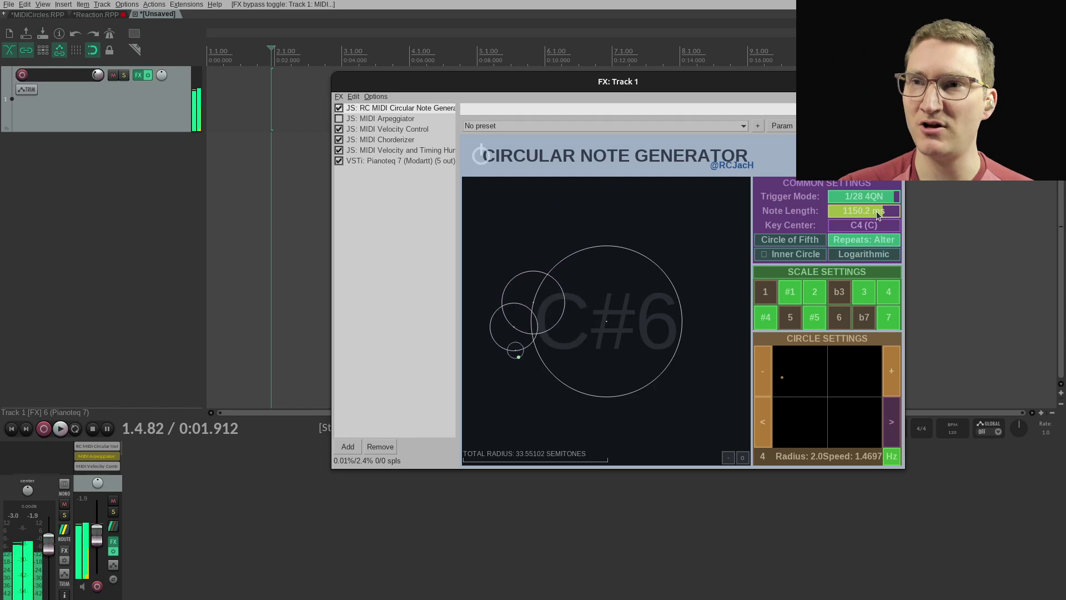
Step: Try the MIDI Arpeggiator briefly, then bypass it again
click(339, 119)
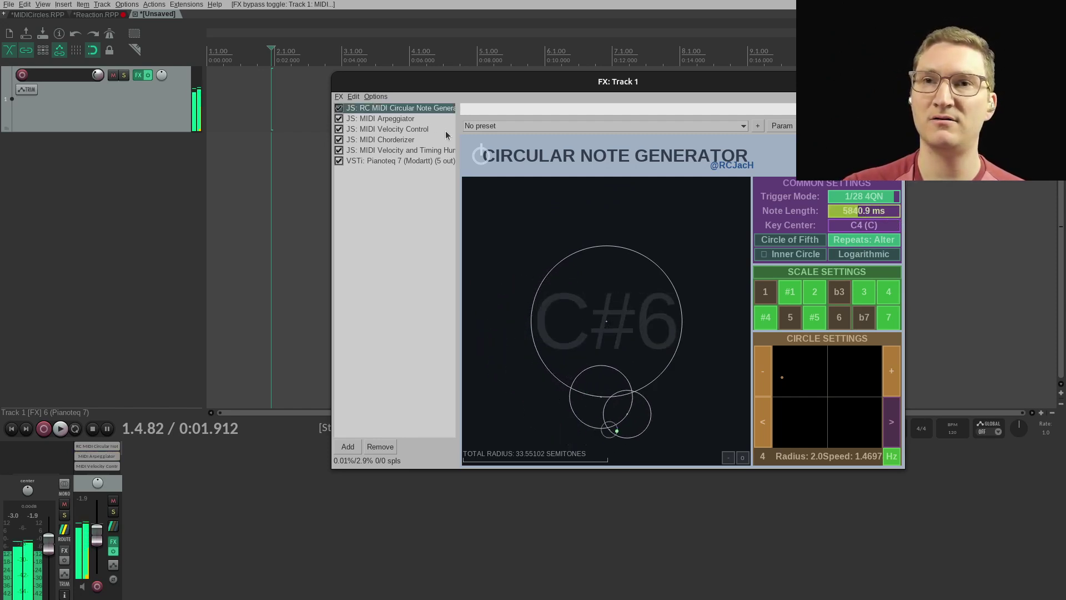
click(392, 119)
click(370, 109)
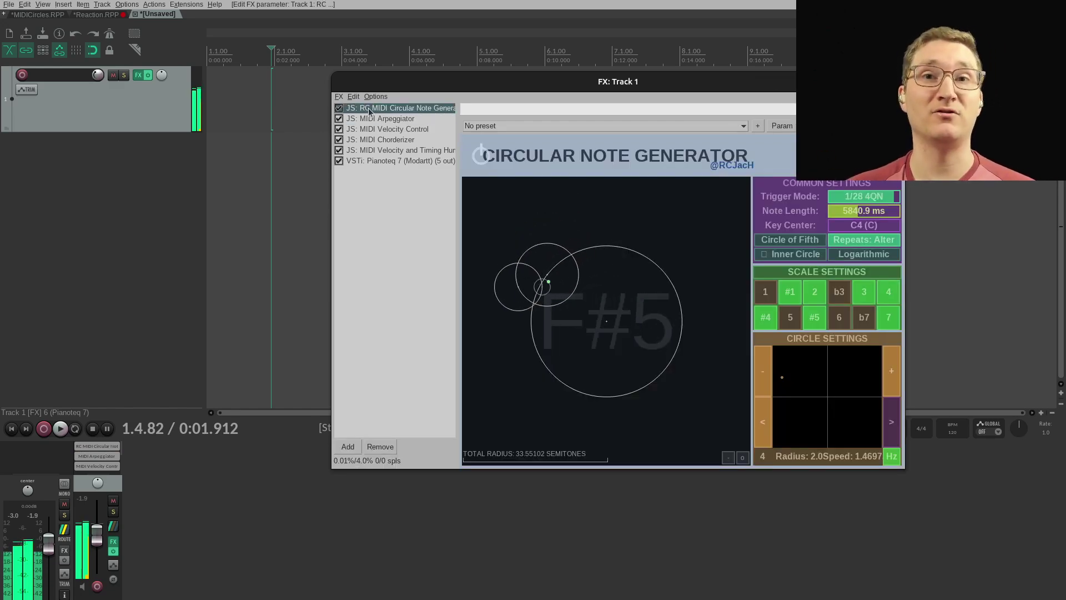
click(339, 118)
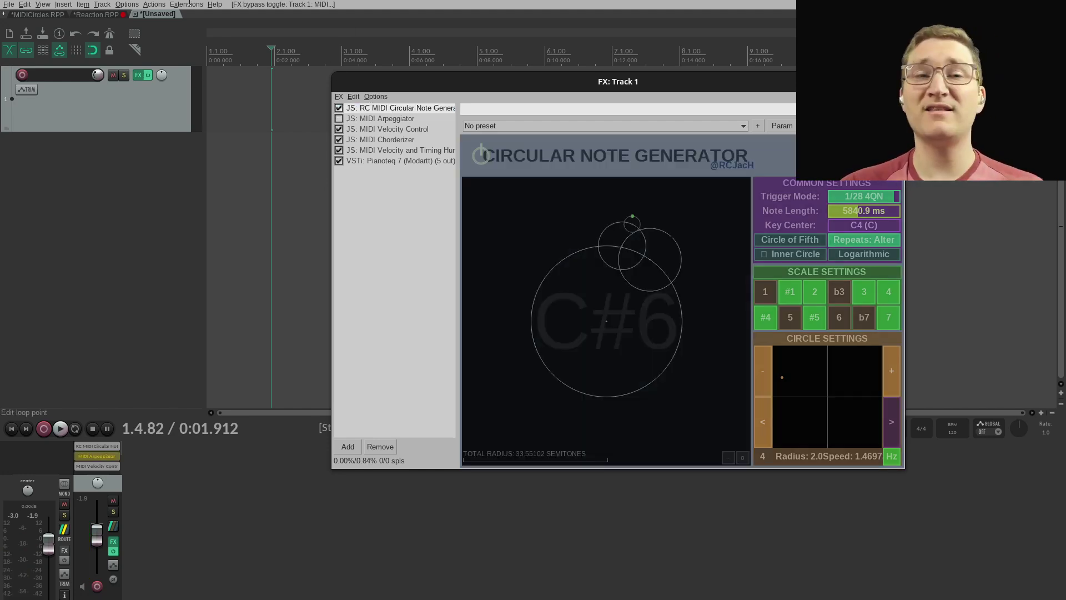
Step: Switch to the MIDICircles.RPP project and set the generator's Trigger Mode slider to 3/10 4QN
click(37, 15)
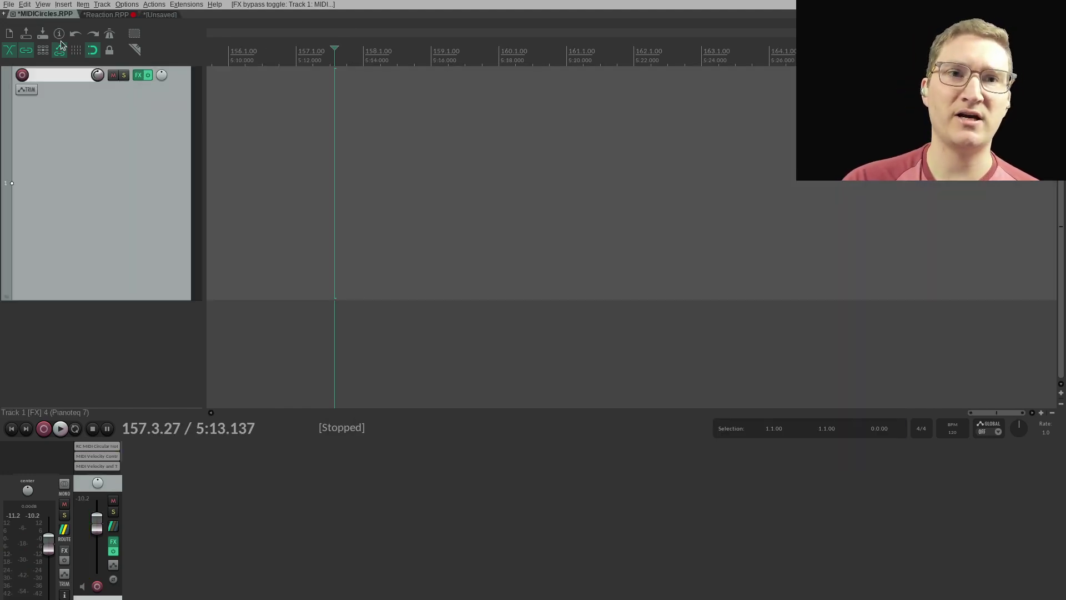
mouse_move(739, 220)
mouse_down()
mouse_move(757, 223)
mouse_move(735, 232)
mouse_up()
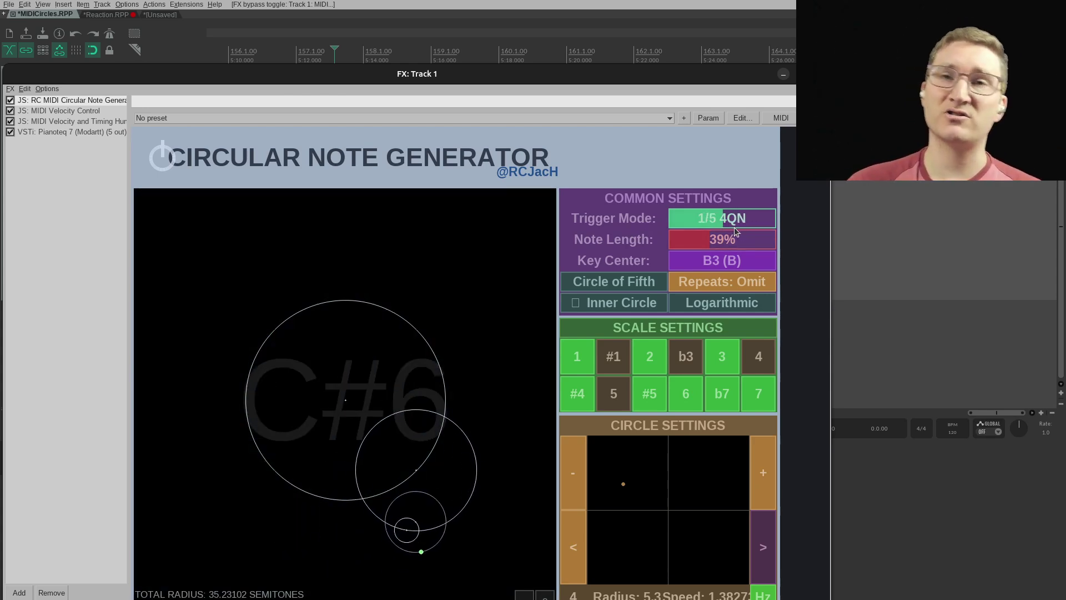
scroll(736, 231, up, 1)
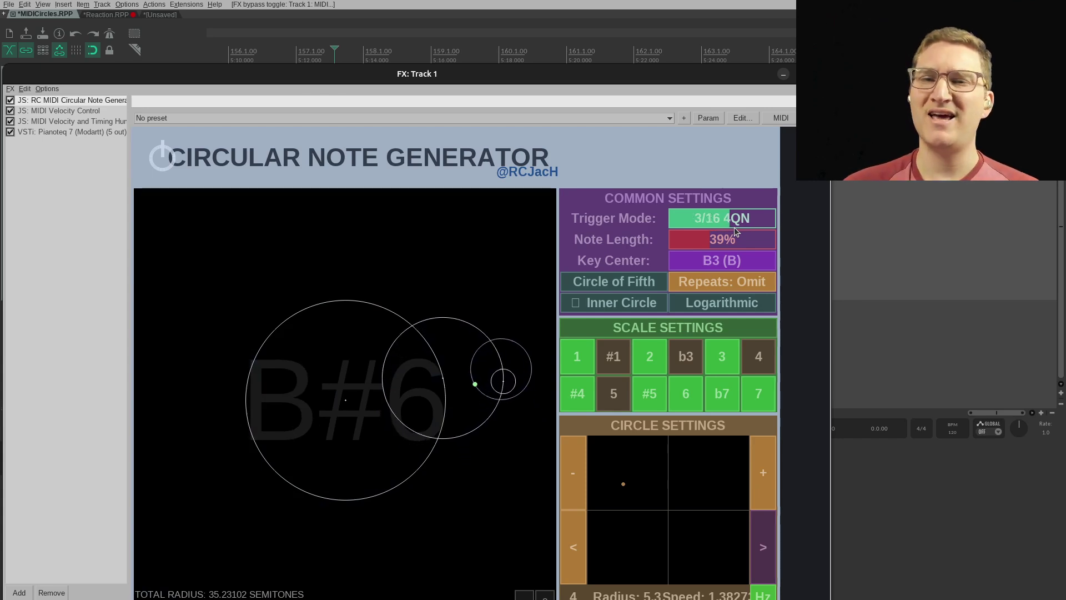
scroll(736, 232, up, 1)
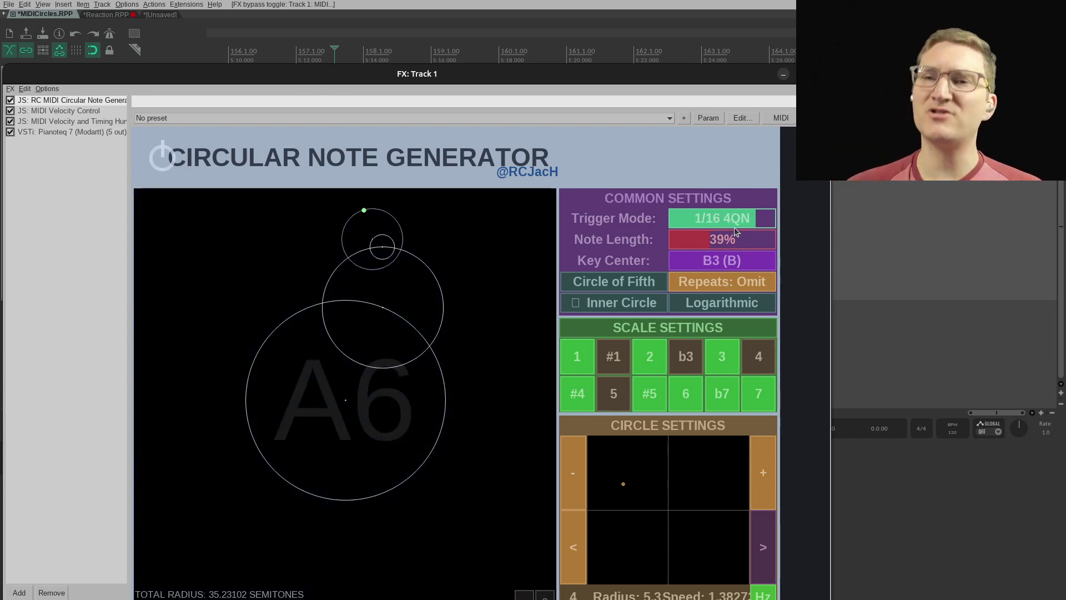
scroll(735, 228, up, 1)
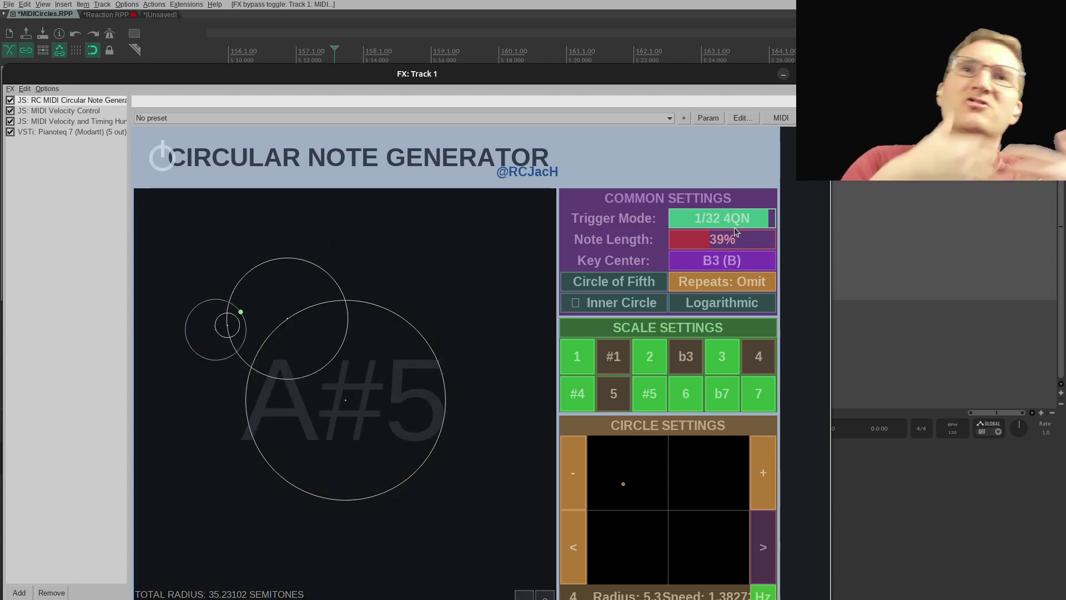
scroll(734, 228, down, 3)
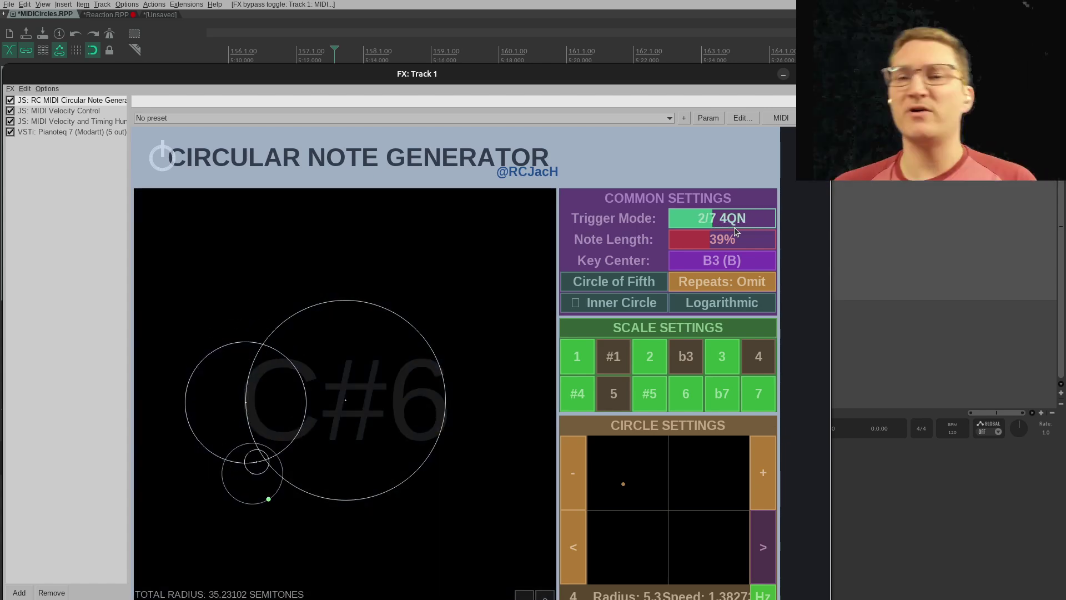
scroll(734, 228, up, 3)
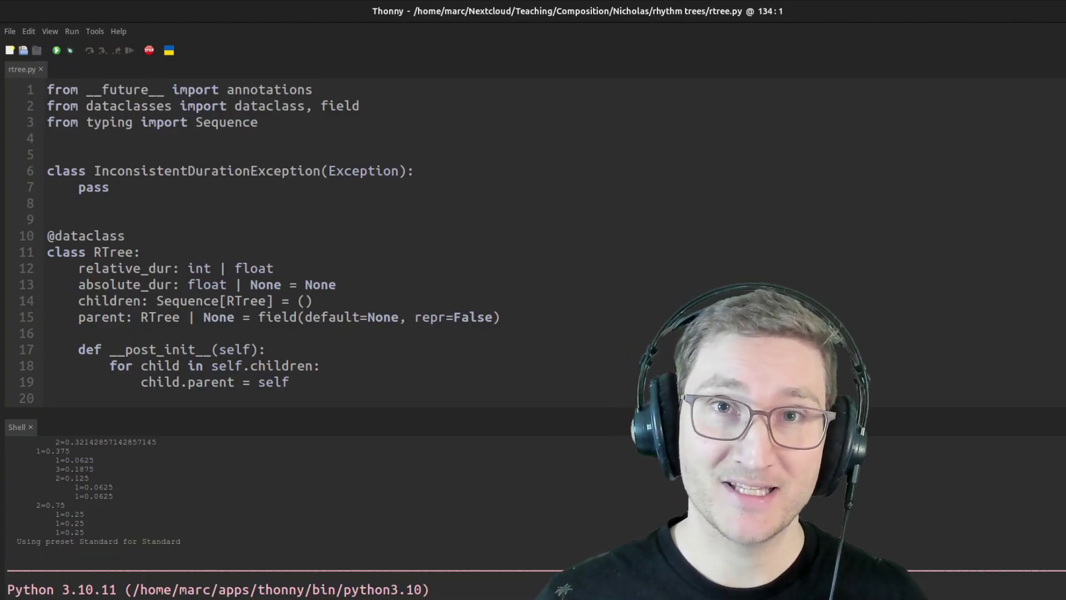
Step: Select the RTree.parse block, place the cursor at the end of line 125, and rerun rtree.py with F5
scroll(500, 239, down, 20)
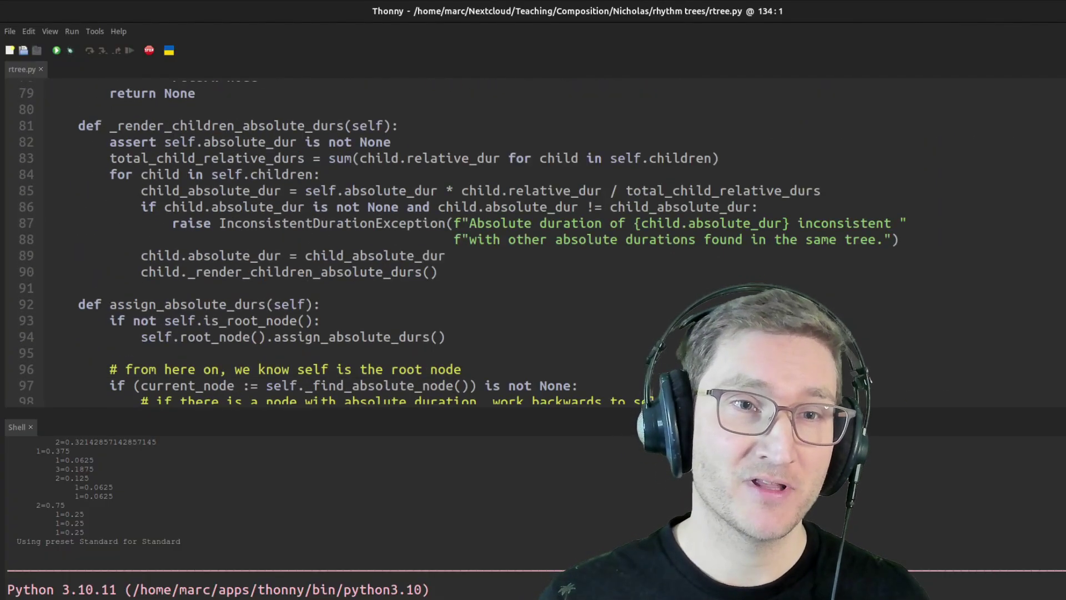
scroll(500, 238, down, 8)
drag(54, 345, 47, 232)
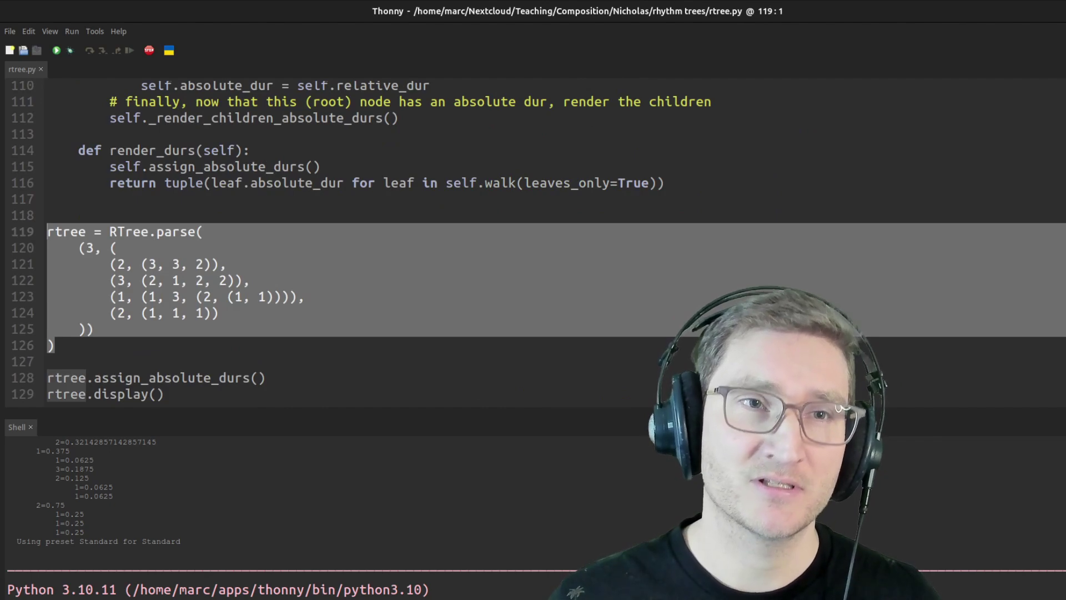
click(93, 329)
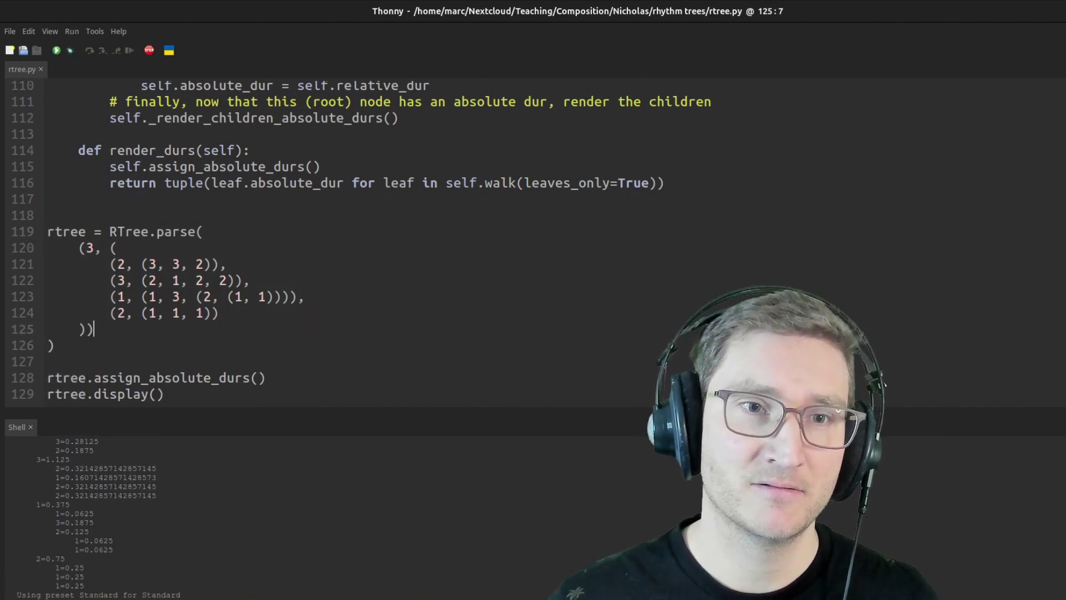
scroll(499, 239, down, 4)
key(F5)
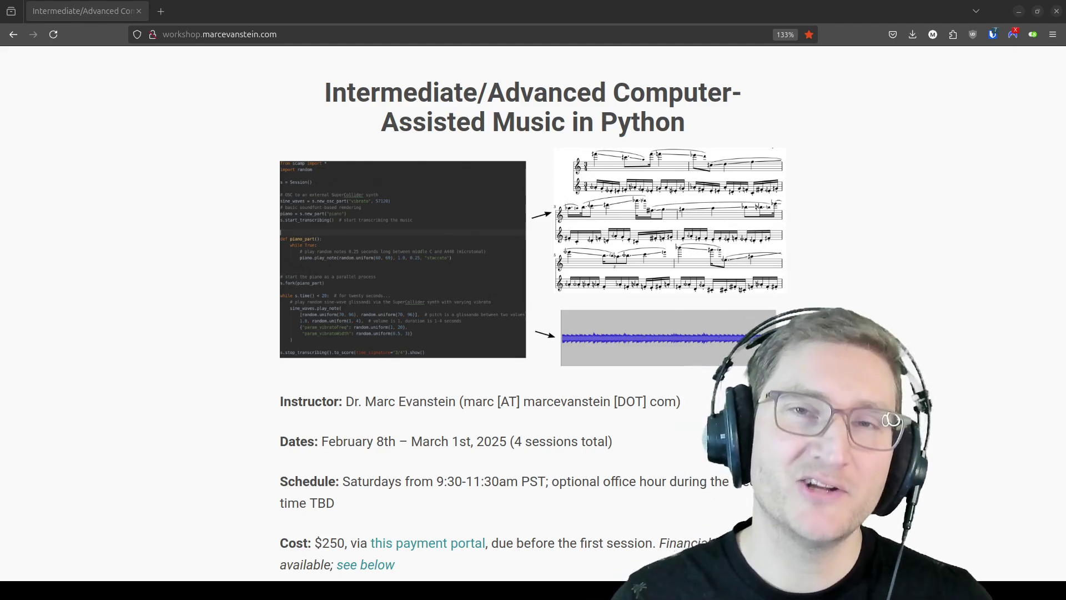
Step: Scroll down to the workshop page's Financial Aid section and highlight the full-scholarship sentences
scroll(534, 311, down, 15)
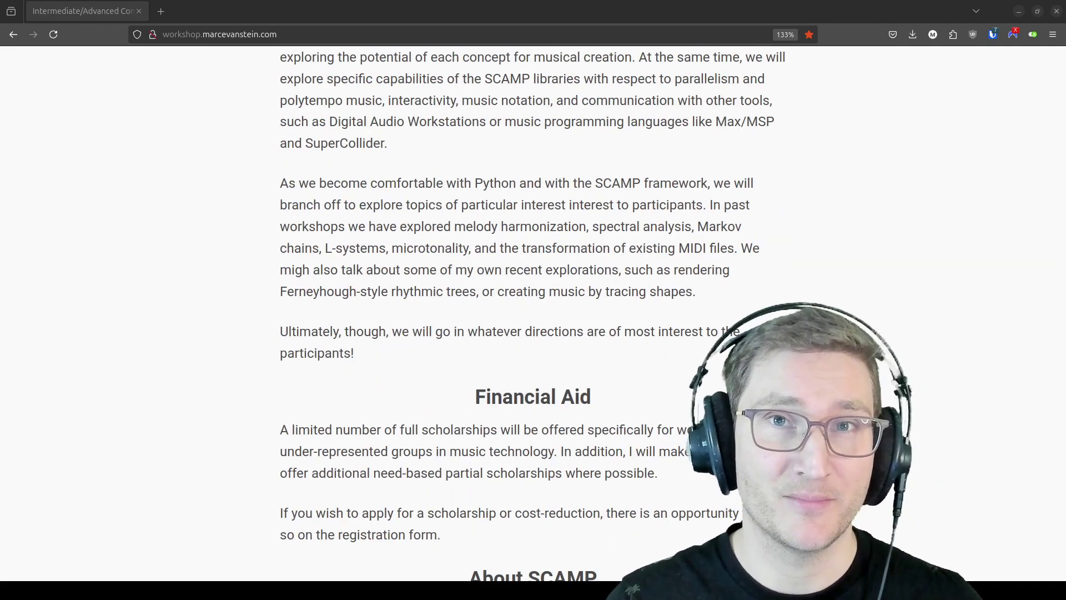
scroll(533, 311, down, 3)
drag(400, 330, 645, 373)
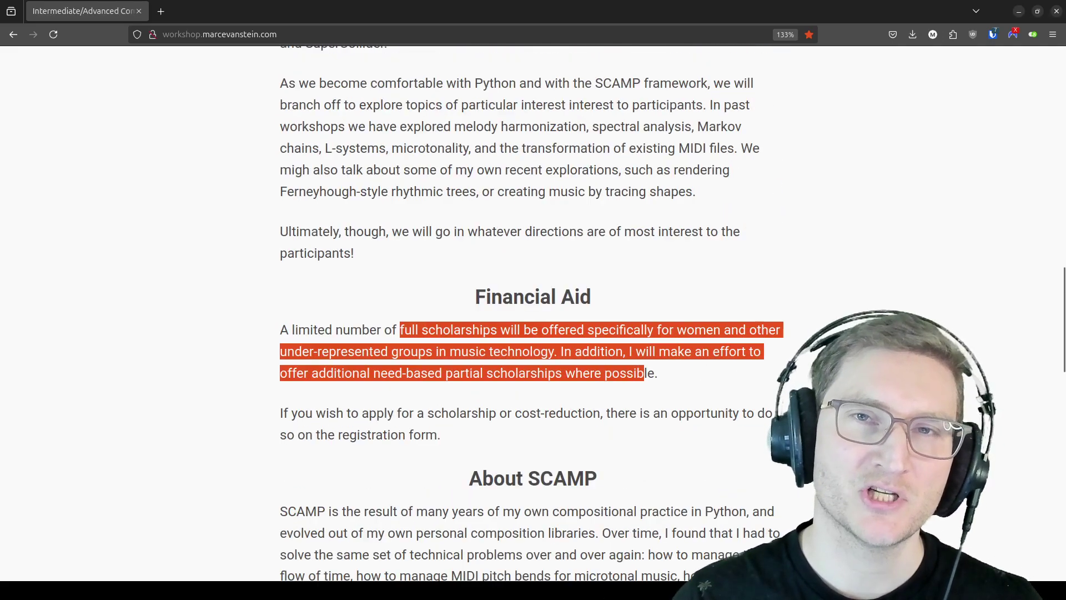